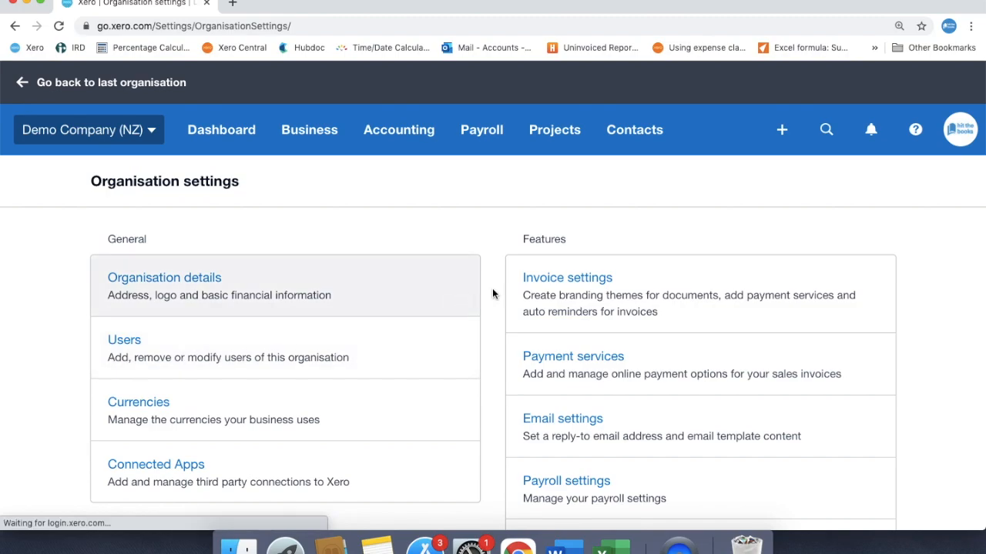
# Step: Open the invoice reminder settings and turn on emailing customers about their invoices
pyautogui.click(550, 284)
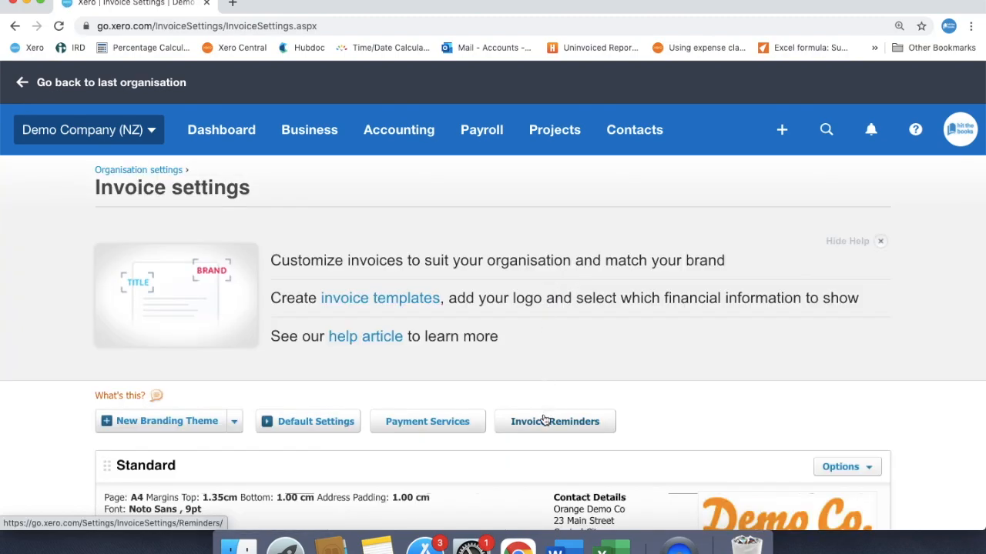
pyautogui.click(543, 420)
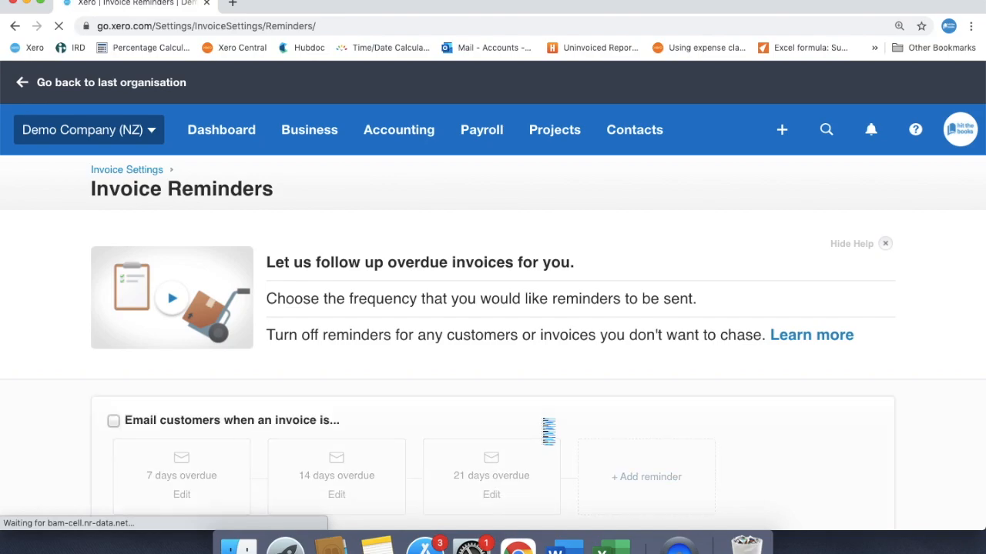
pyautogui.click(114, 420)
pyautogui.scroll(-3, 117, 420)
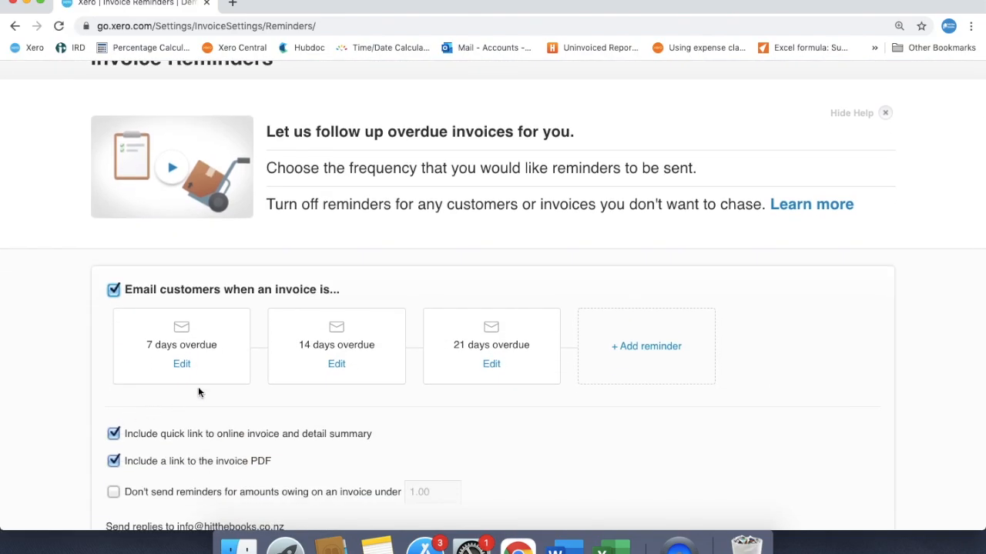
# Step: Delete the reminder for invoices that are 21 days overdue
pyautogui.click(492, 365)
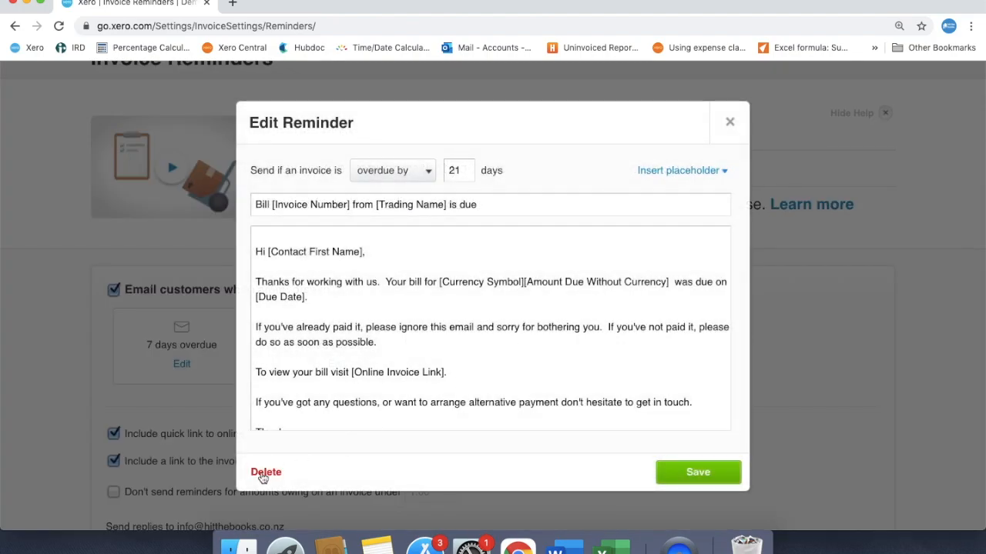
pyautogui.click(264, 473)
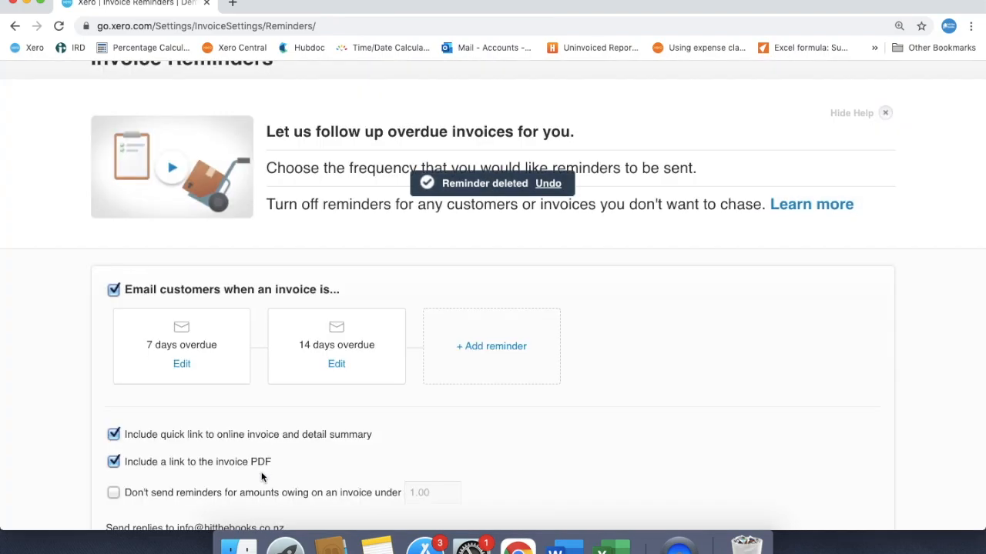
# Step: Create a new reminder that is sent when an invoice is due in 7 days
pyautogui.click(517, 352)
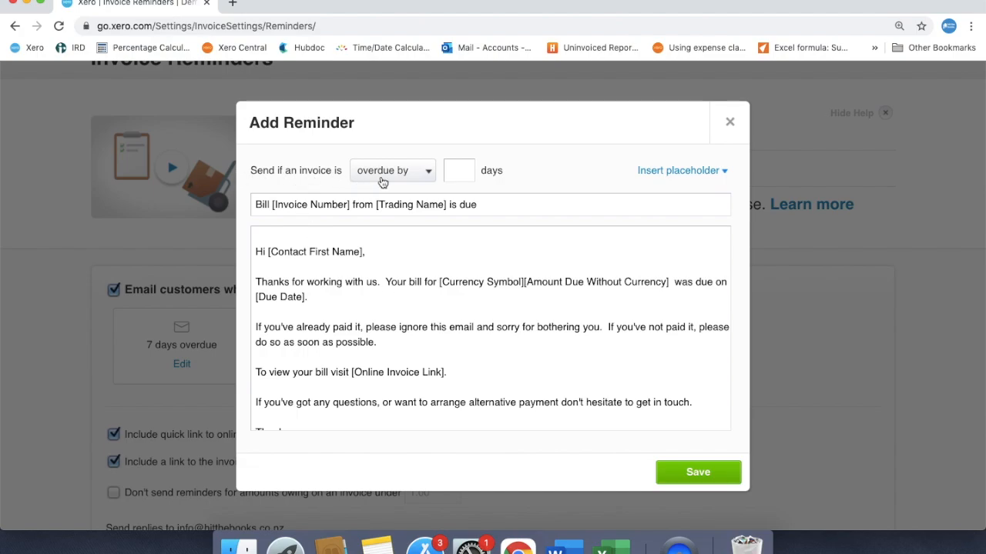
pyautogui.click(429, 173)
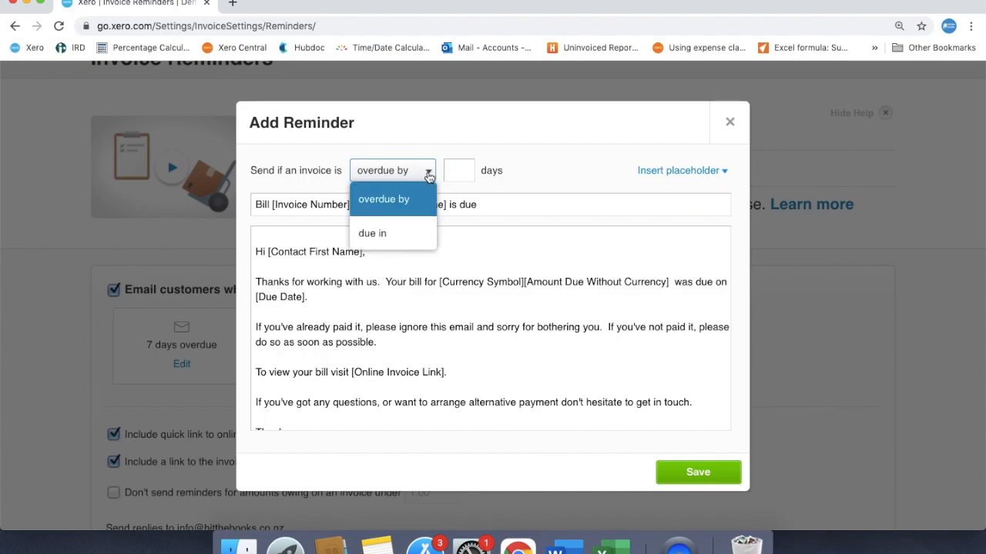
pyautogui.click(416, 235)
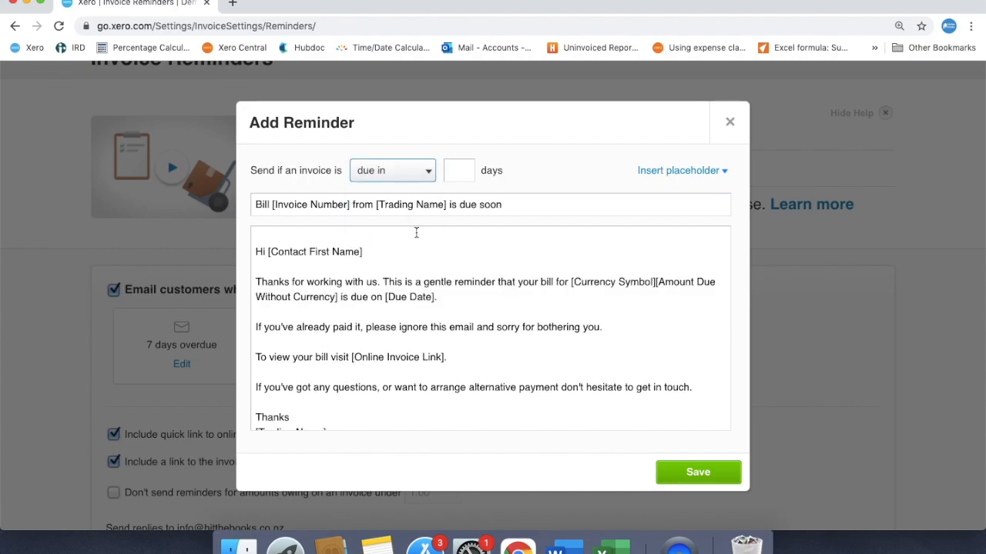
pyautogui.click(460, 167)
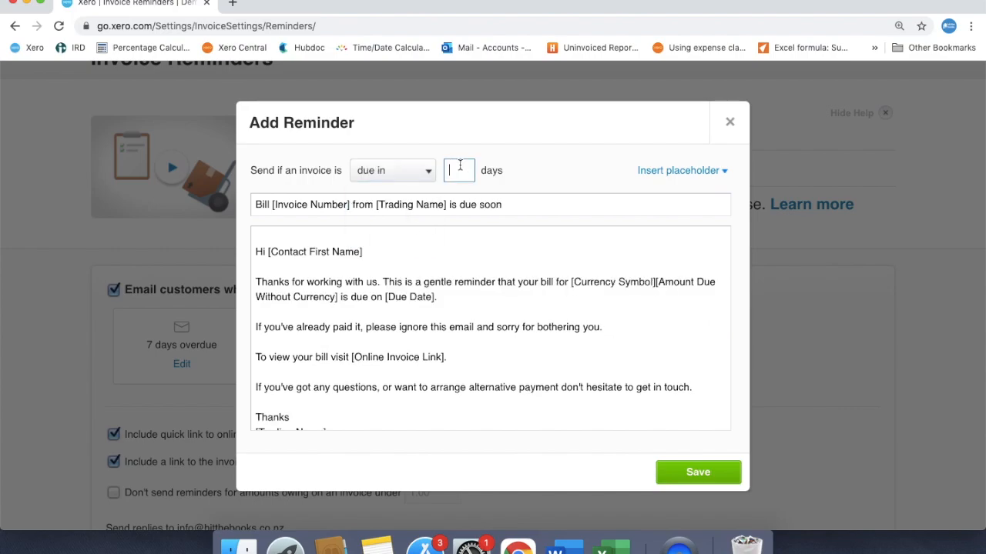
pyautogui.write('7')
pyautogui.click(523, 262)
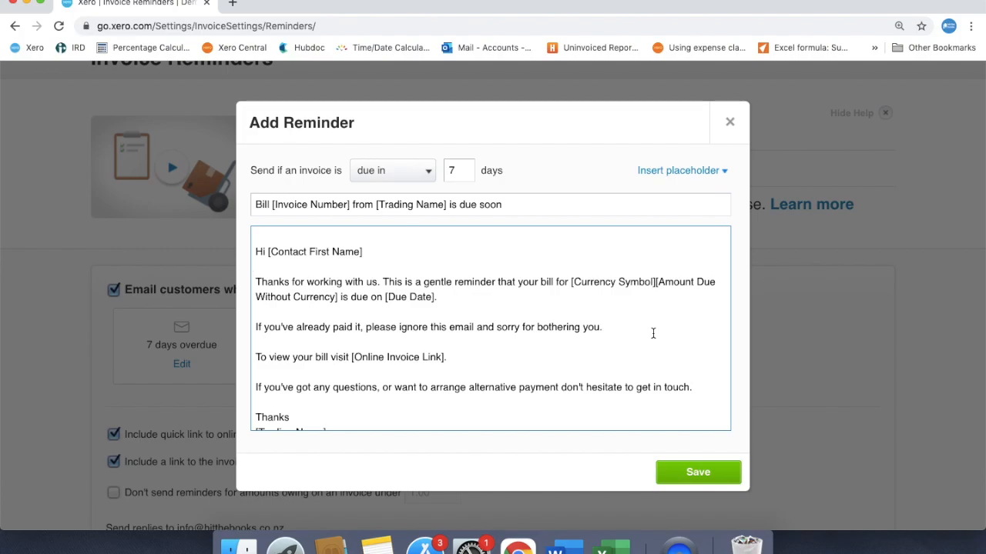
pyautogui.scroll(-1, 653, 333)
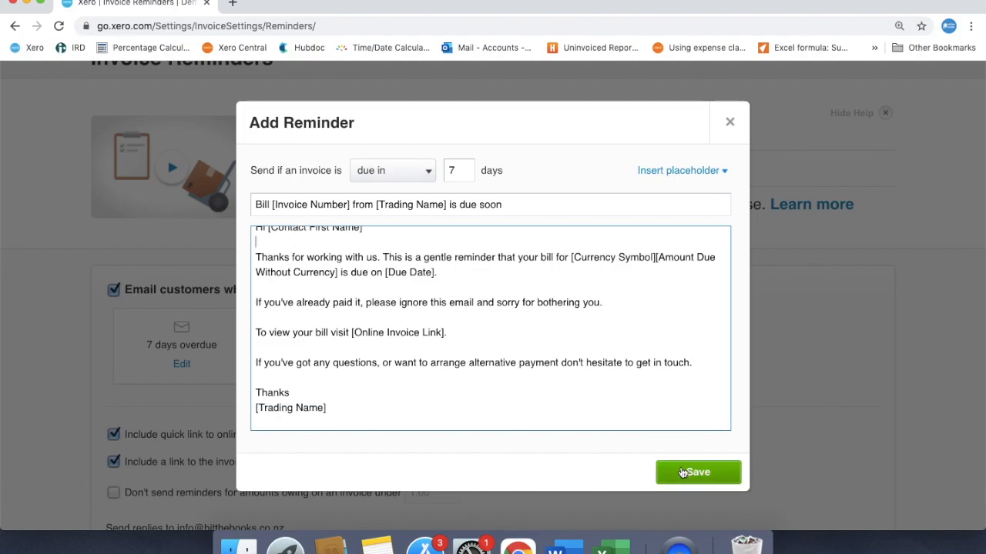
# Step: Check the placeholders available for the reminder message, and save the reminder and the reminder settings
pyautogui.click(719, 171)
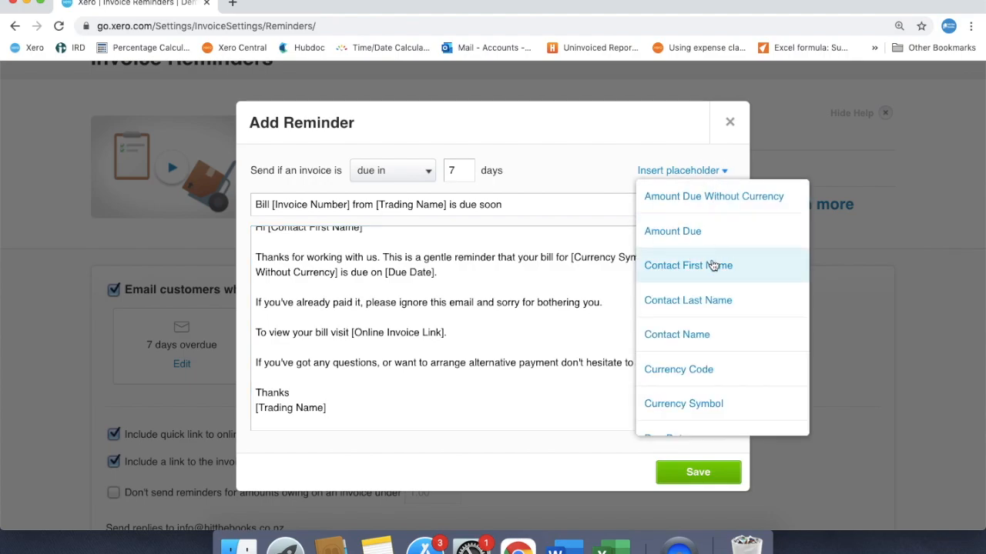
pyautogui.click(568, 394)
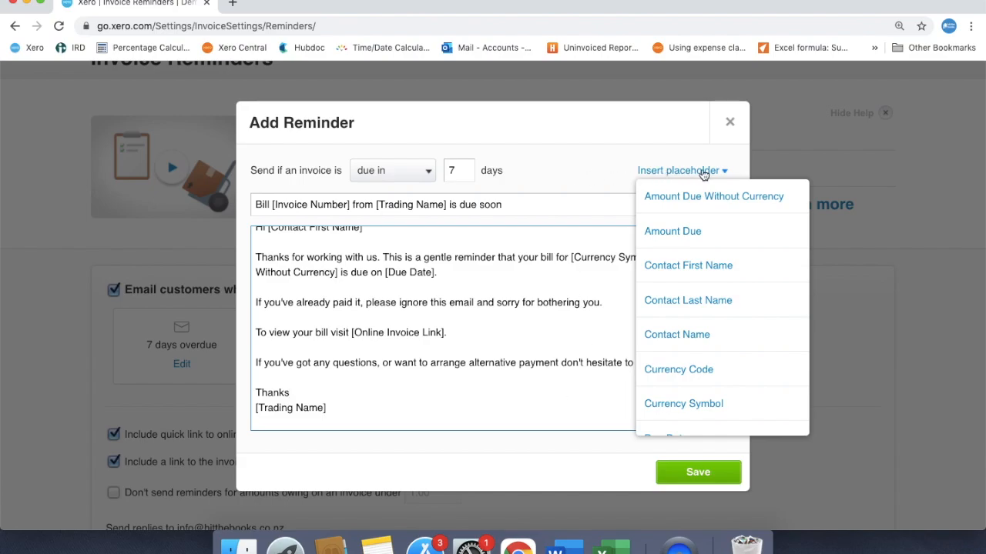
pyautogui.click(709, 172)
pyautogui.click(694, 472)
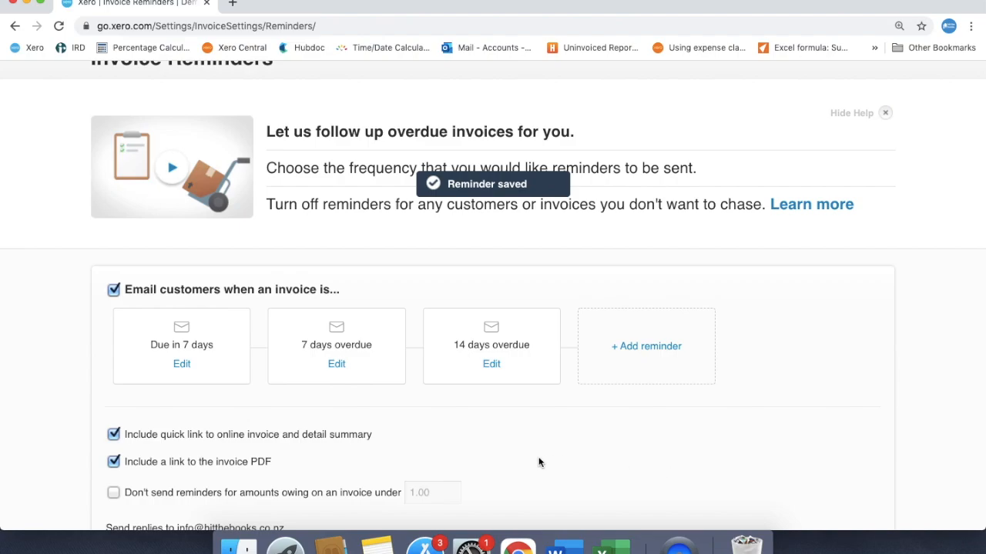
pyautogui.scroll(-5, 539, 461)
pyautogui.click(807, 402)
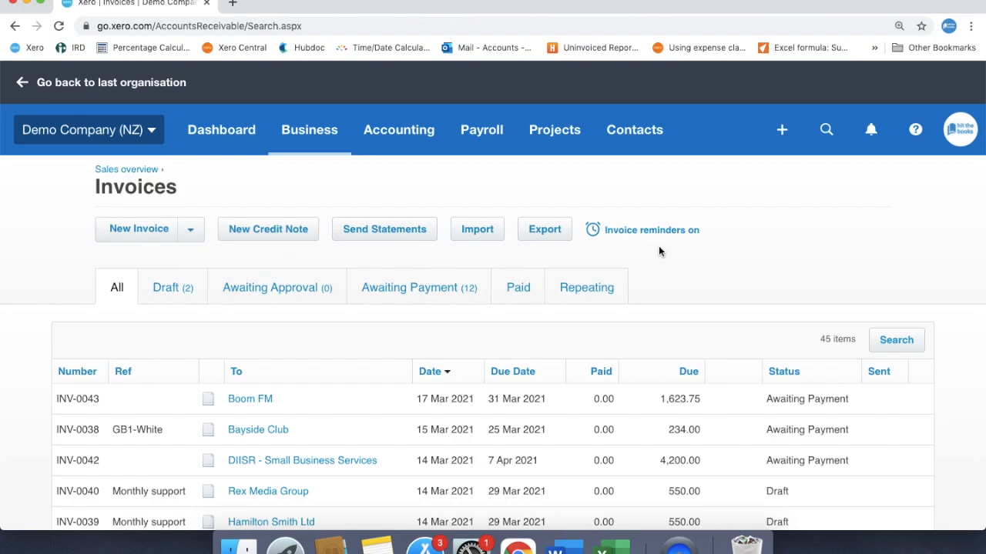
# Step: Turn off invoice reminders for the customers Bayside Club, Boom FM and City Agency in the customer contacts
pyautogui.click(651, 137)
pyautogui.click(651, 220)
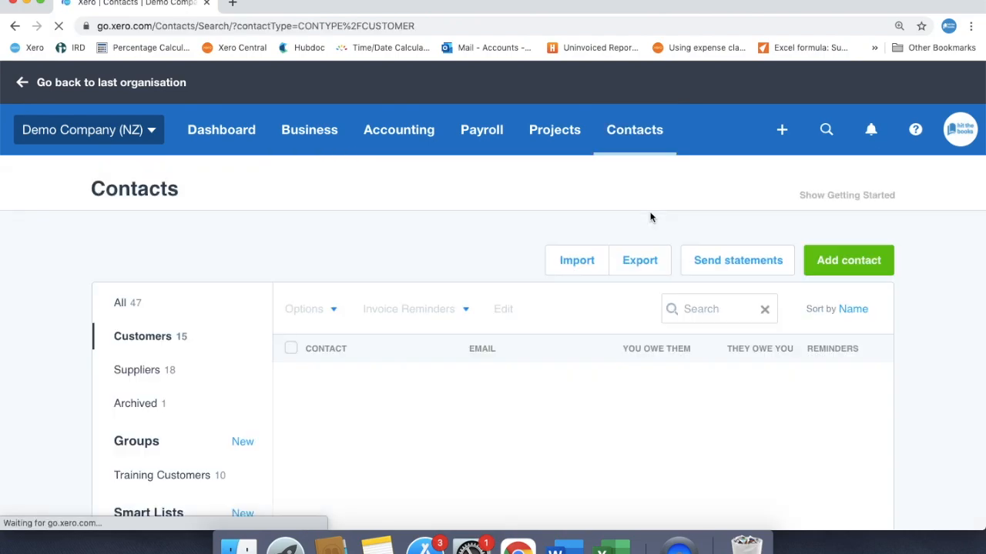
pyautogui.scroll(-3, 446, 373)
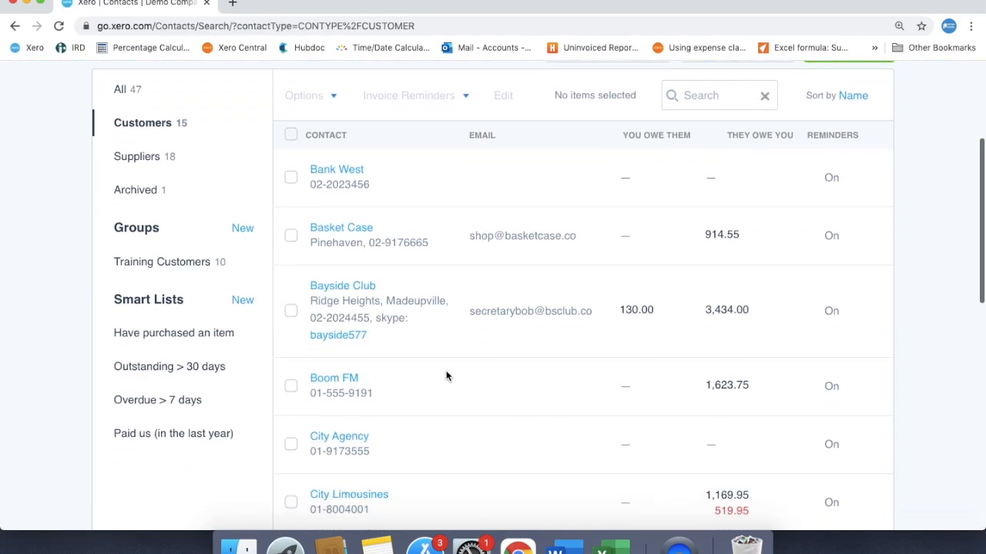
pyautogui.click(291, 310)
pyautogui.click(291, 385)
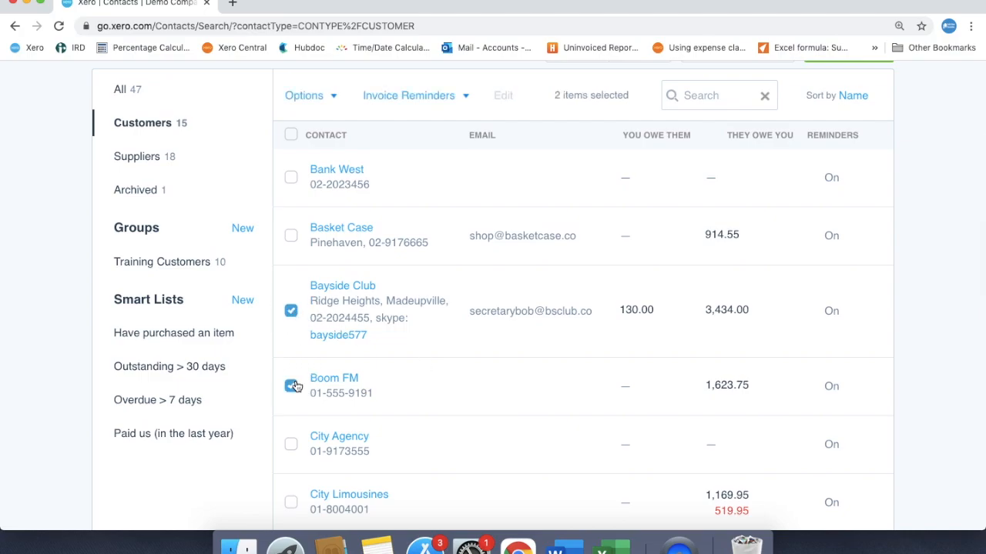
pyautogui.click(291, 446)
pyautogui.scroll(1, 405, 425)
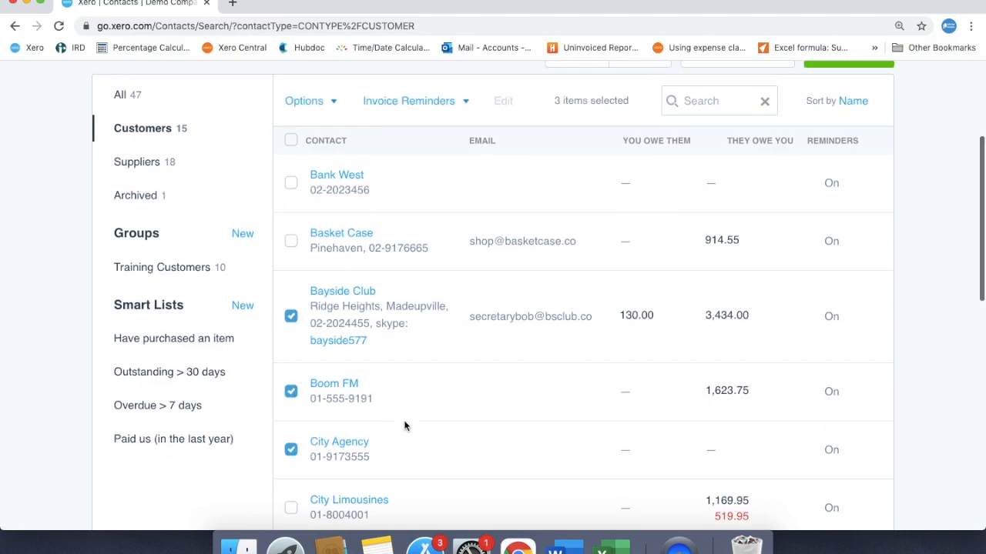
pyautogui.click(466, 188)
pyautogui.click(402, 241)
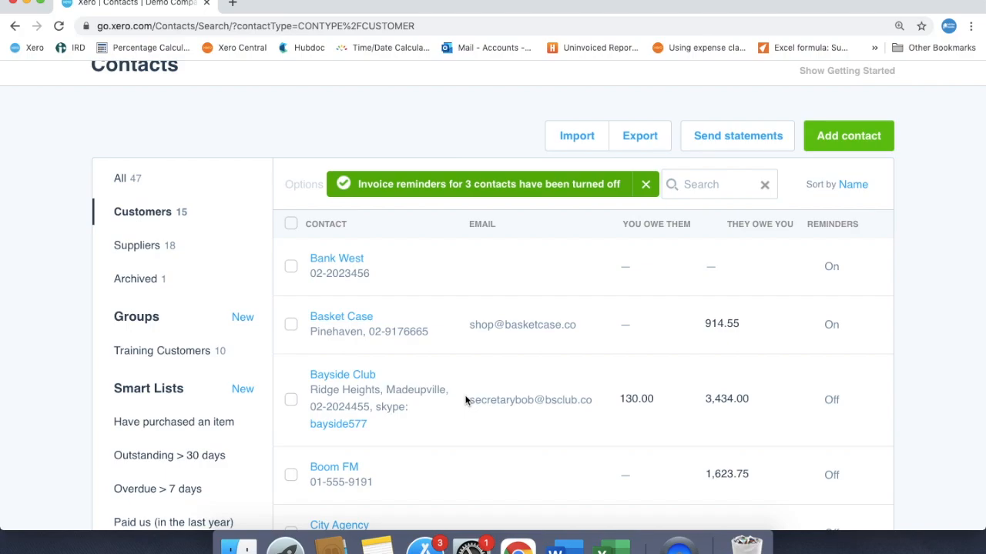
pyautogui.scroll(-3, 465, 399)
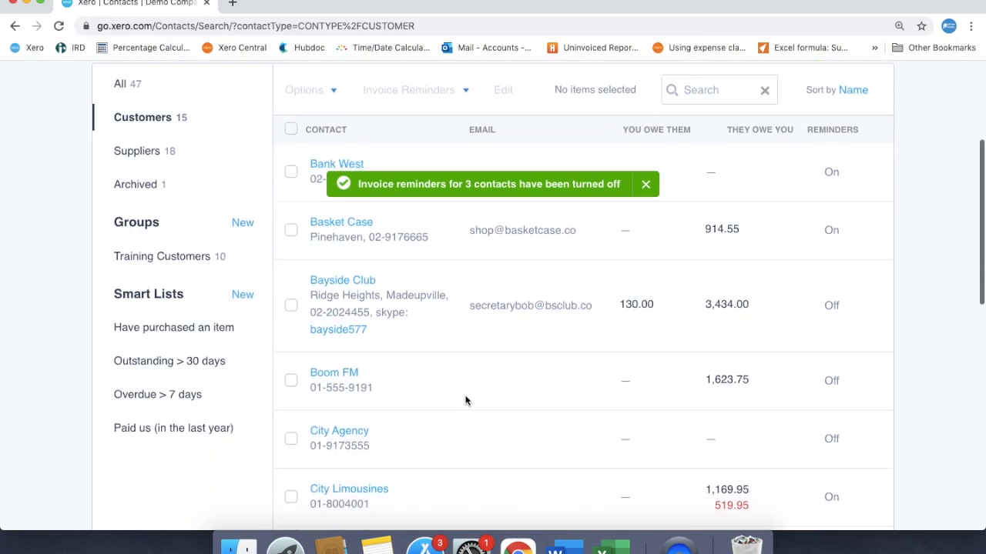
pyautogui.scroll(4, 465, 399)
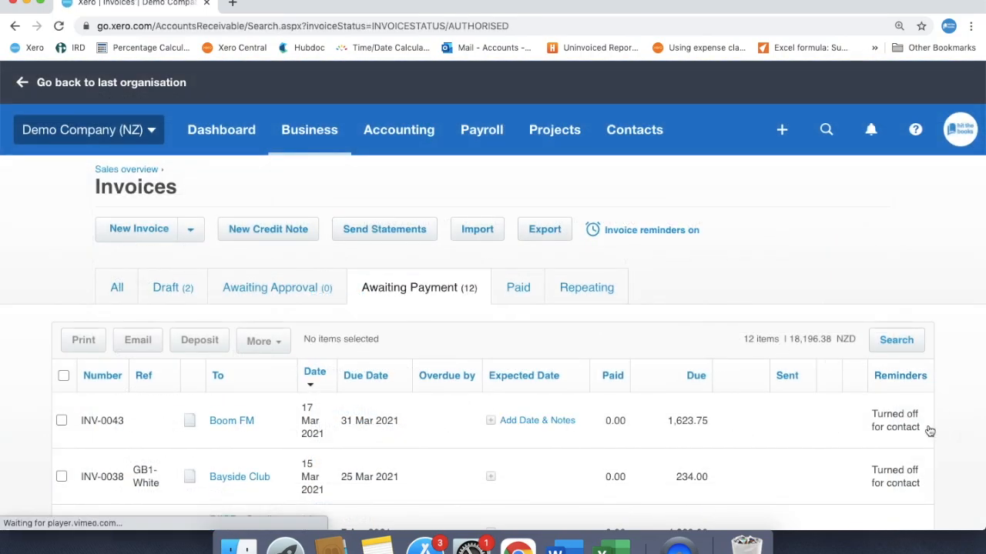
# Step: Examine the reminder status and overdue days of the invoices awaiting payment
pyautogui.scroll(-5, 924, 482)
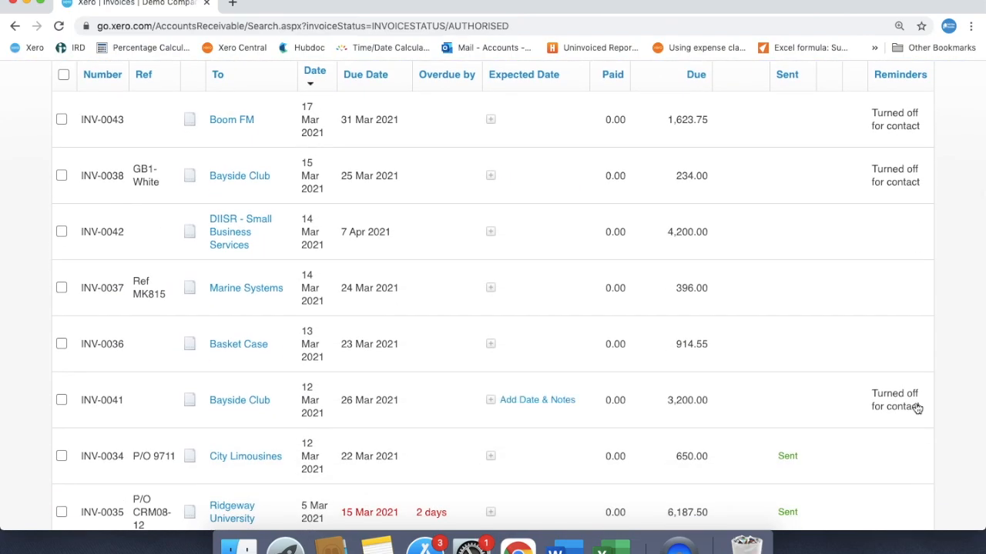
pyautogui.scroll(-3, 917, 408)
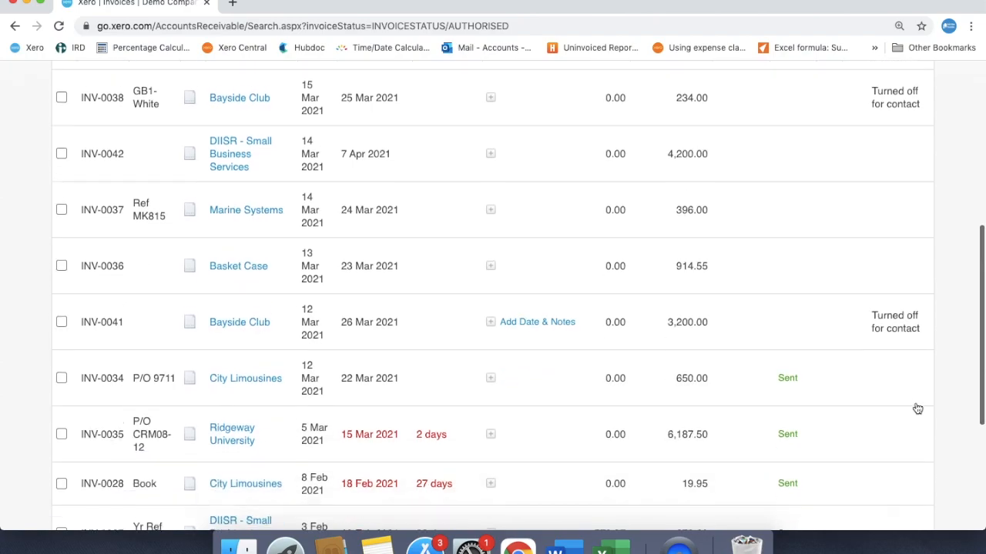
pyautogui.scroll(4, 917, 408)
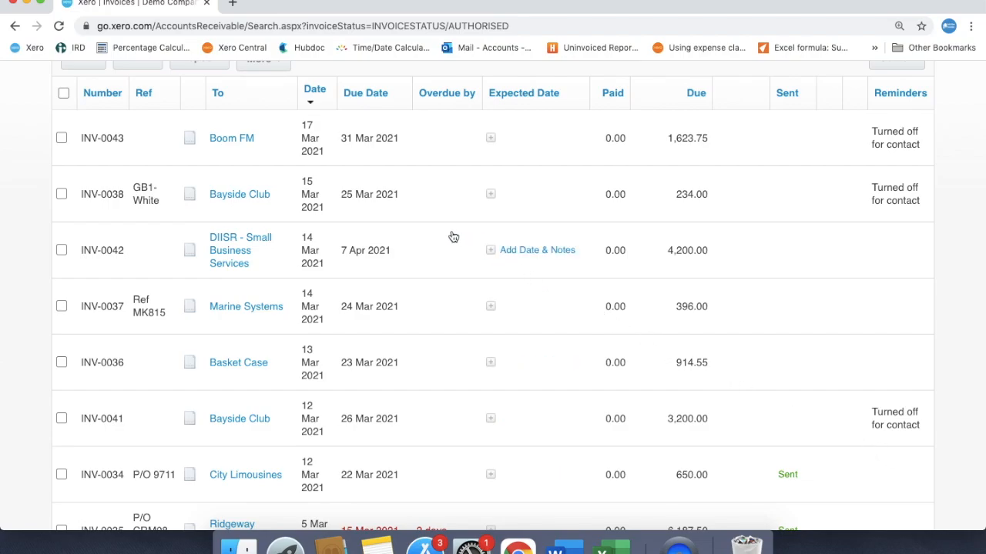
pyautogui.scroll(3, 431, 224)
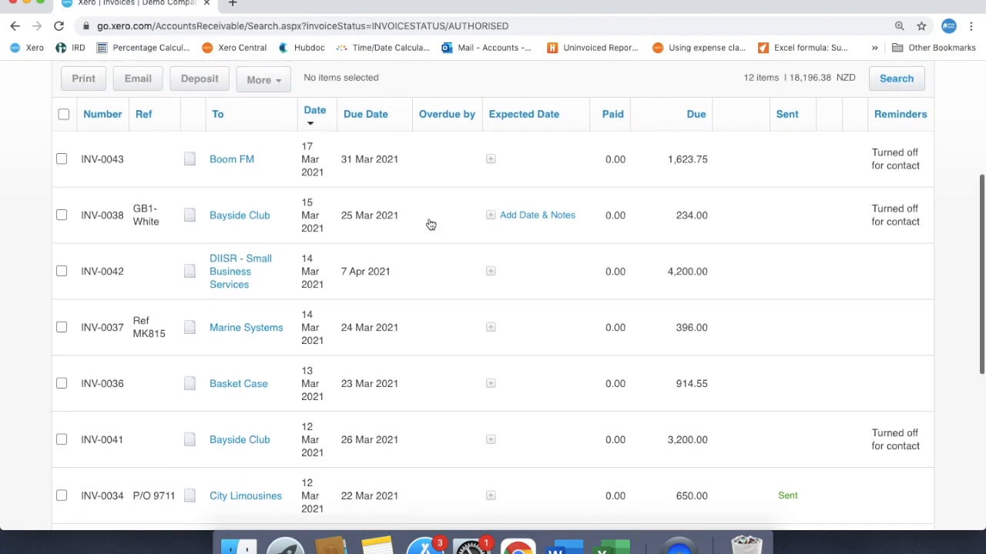
pyautogui.scroll(2, 430, 224)
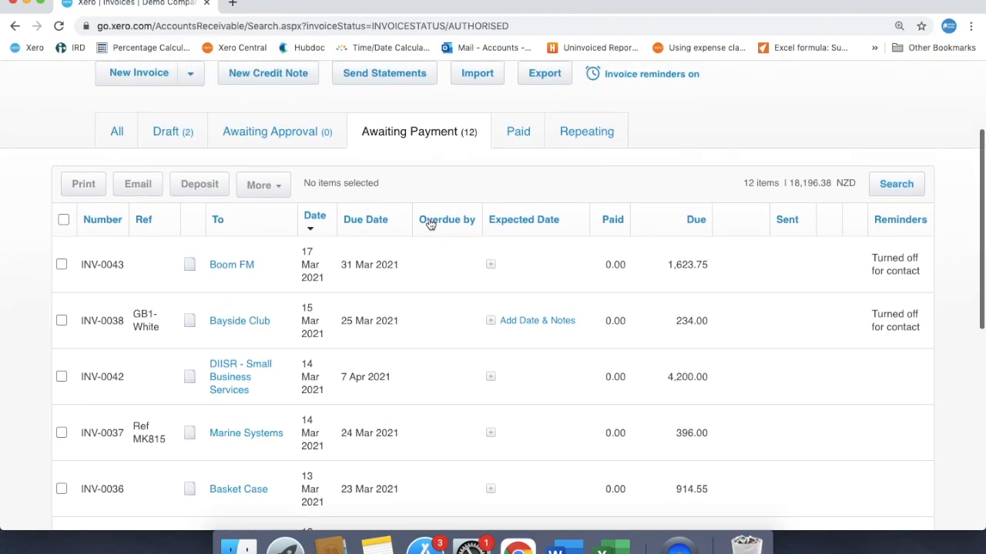
pyautogui.scroll(3, 431, 224)
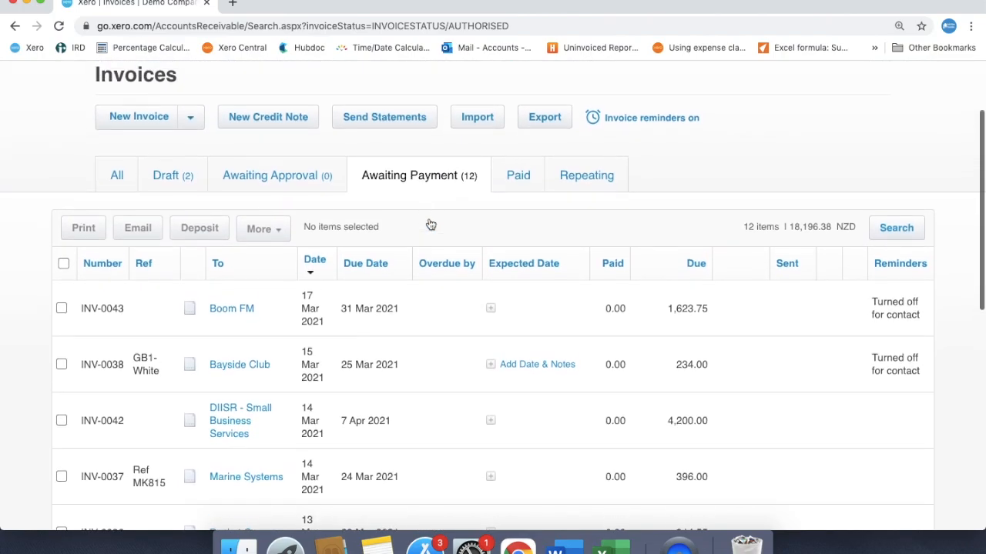
pyautogui.scroll(1, 430, 224)
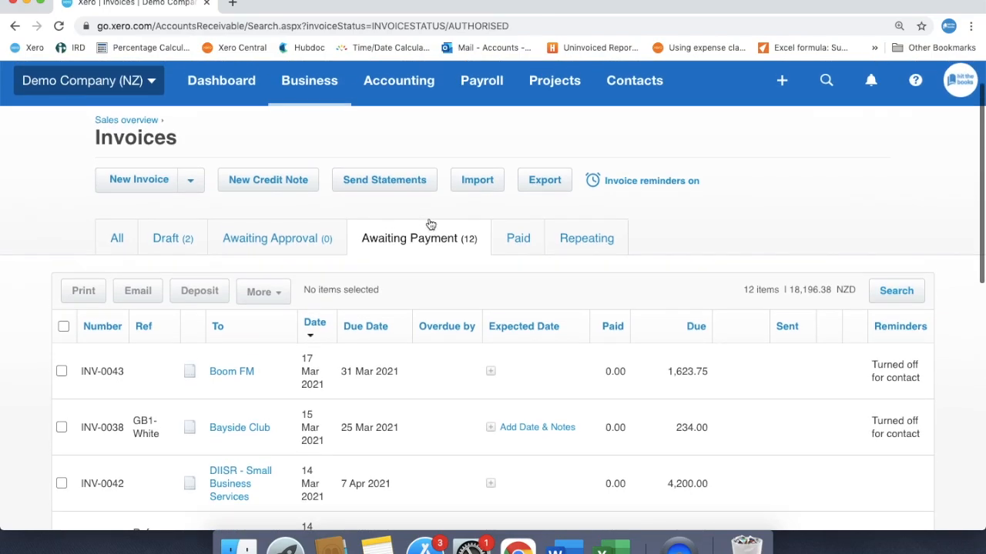
# Step: Open the customer statements, view the City Limousines activity statement and return to the statements list
pyautogui.click(401, 193)
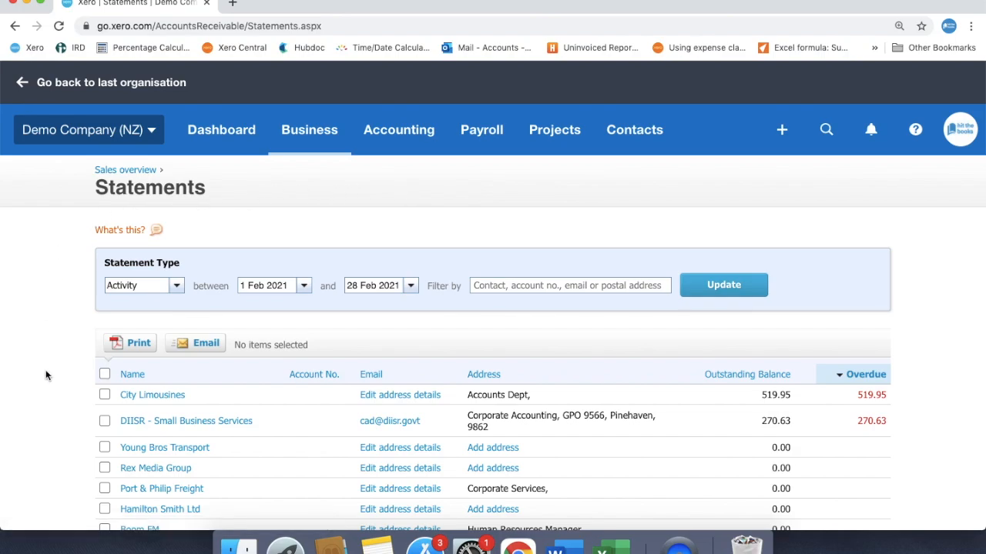
pyautogui.scroll(-3, 45, 369)
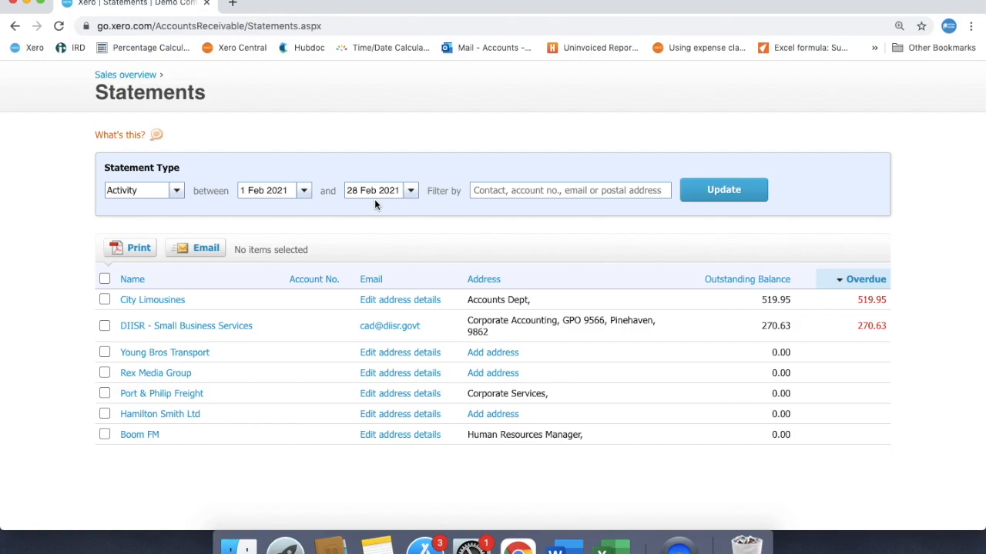
pyautogui.click(174, 301)
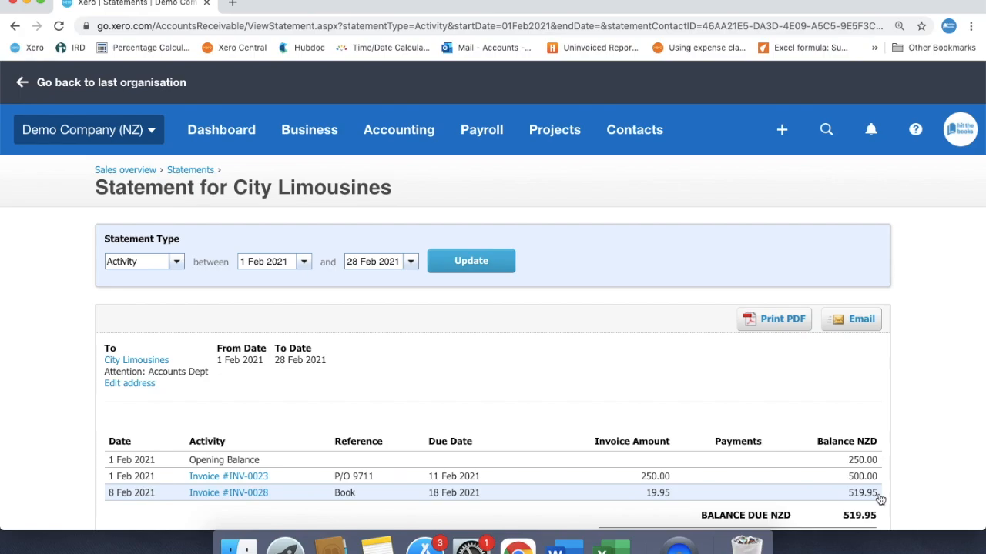
pyautogui.scroll(-2, 881, 499)
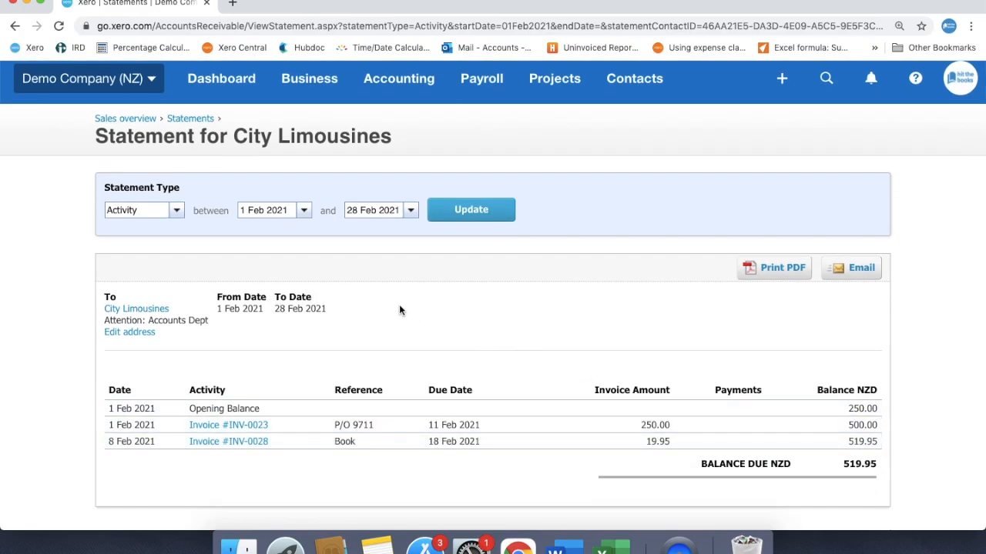
pyautogui.click(190, 120)
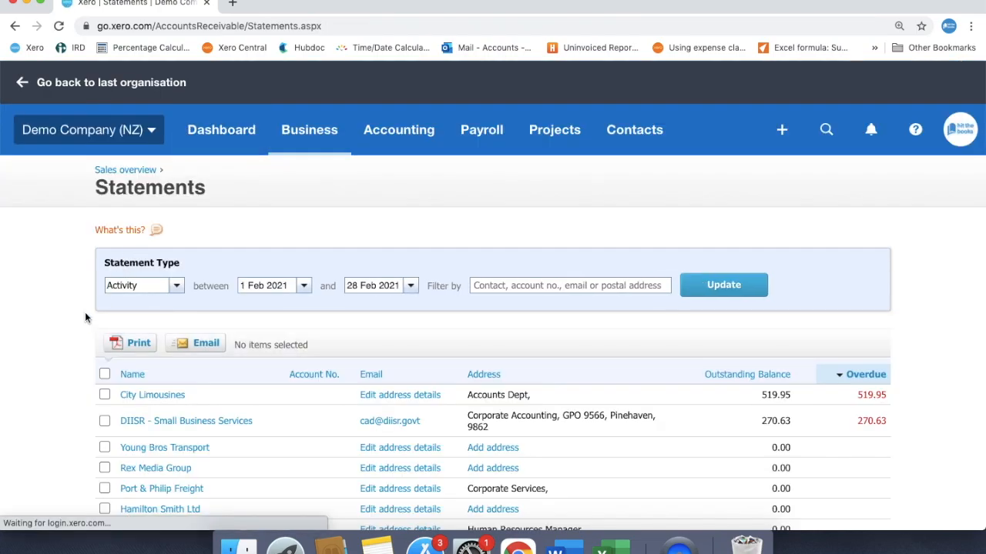
pyautogui.scroll(-2, 86, 317)
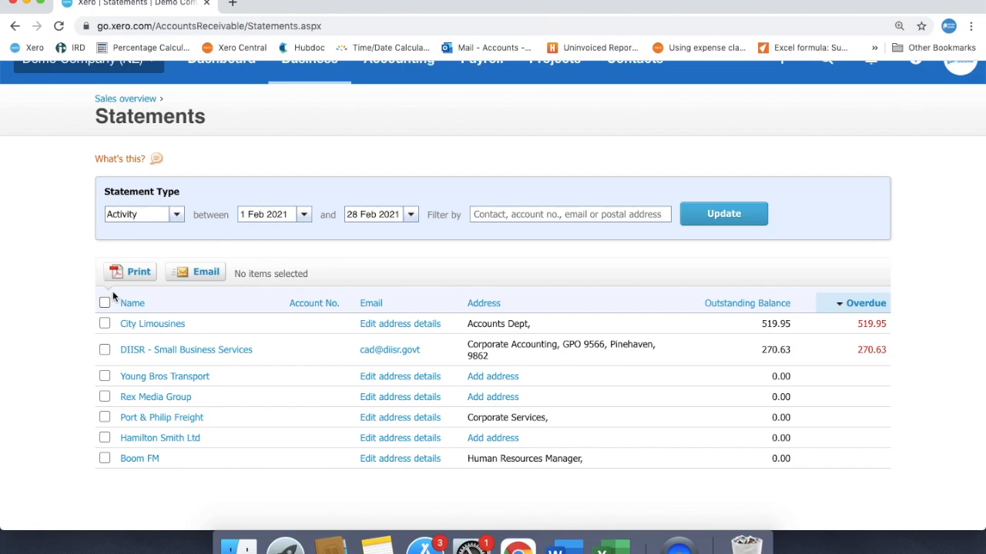
# Step: List the customer statements of type Outstanding as at 28 Feb 2021
pyautogui.click(177, 215)
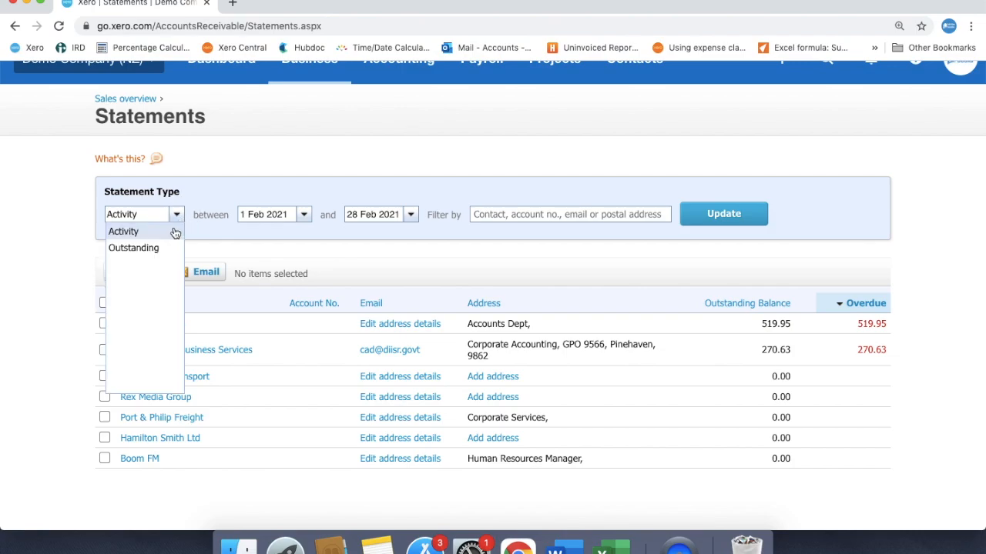
pyautogui.click(162, 253)
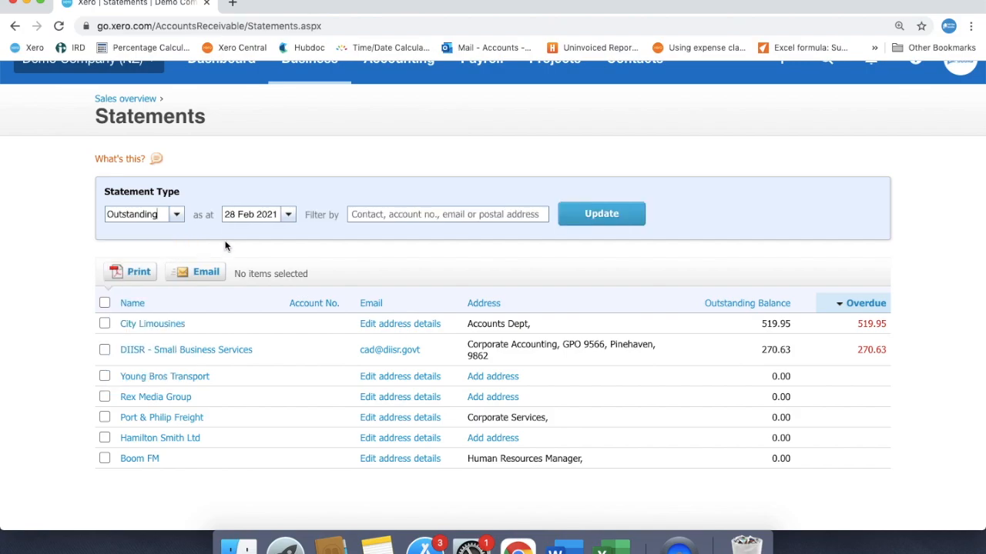
pyautogui.click(598, 217)
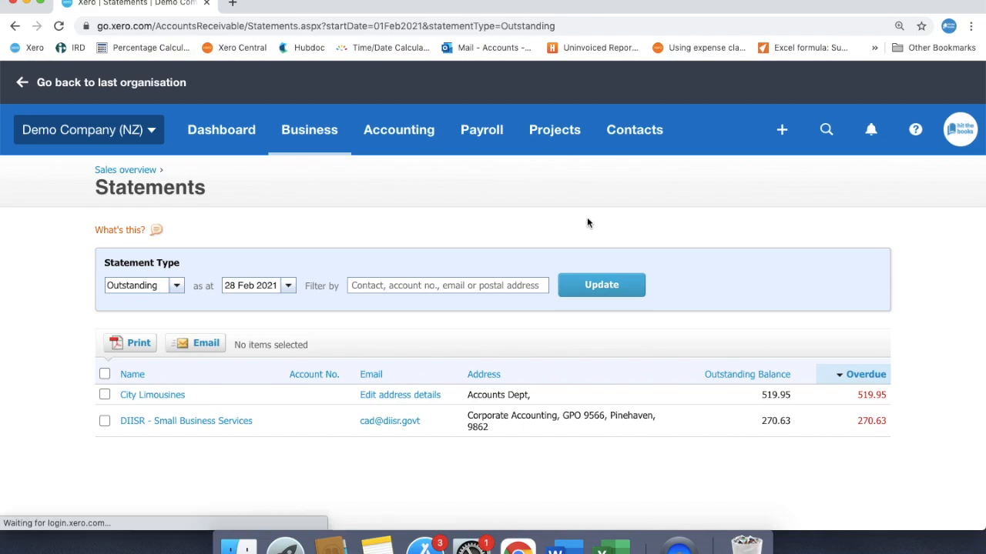
# Step: View the outstanding statement for City Limousines with its unpaid invoices and return to the statements list
pyautogui.click(308, 395)
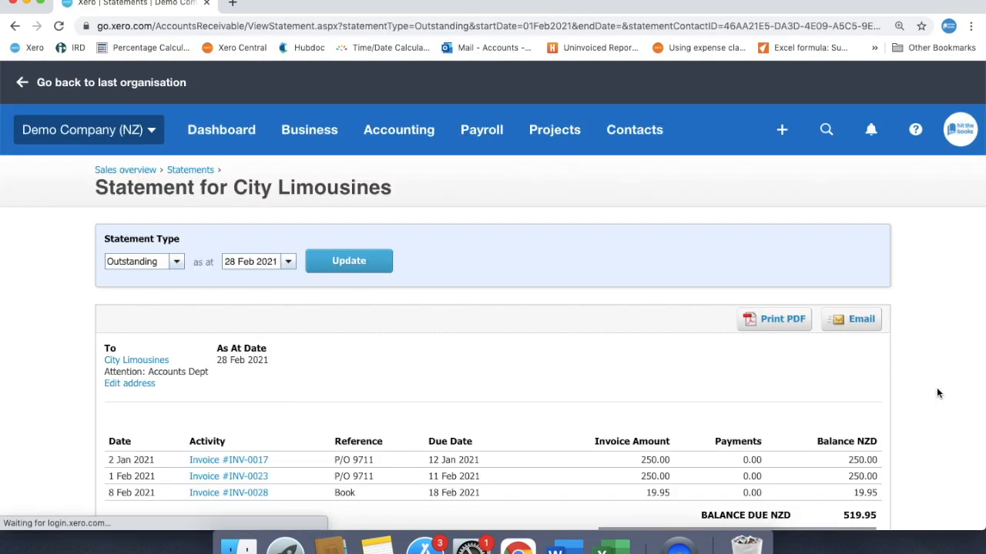
pyautogui.scroll(-4, 937, 393)
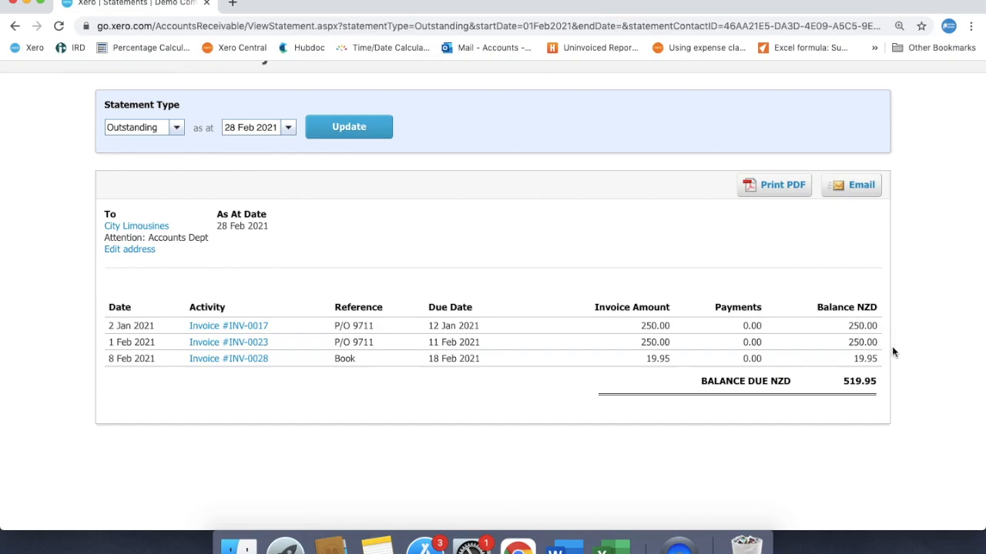
pyautogui.scroll(3, 891, 351)
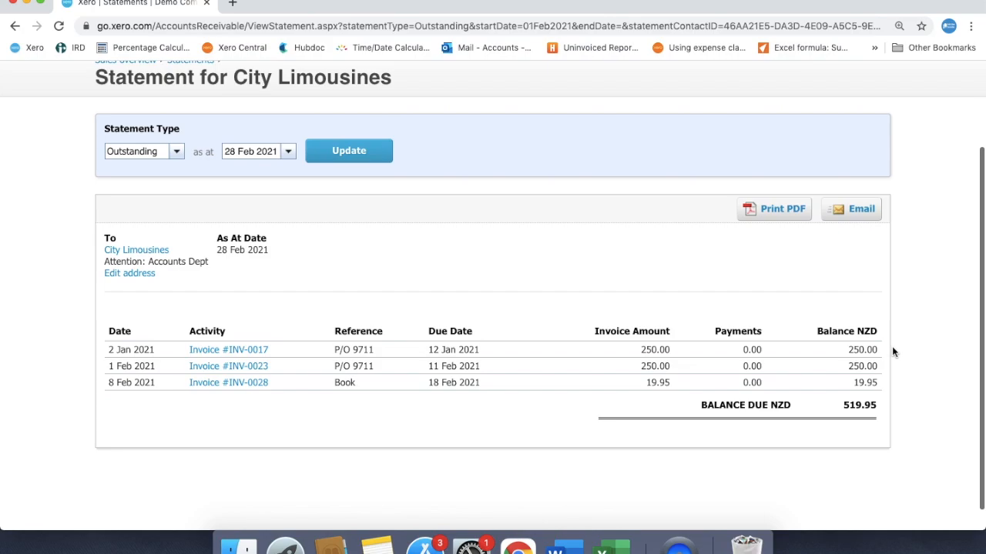
pyautogui.scroll(3, 892, 352)
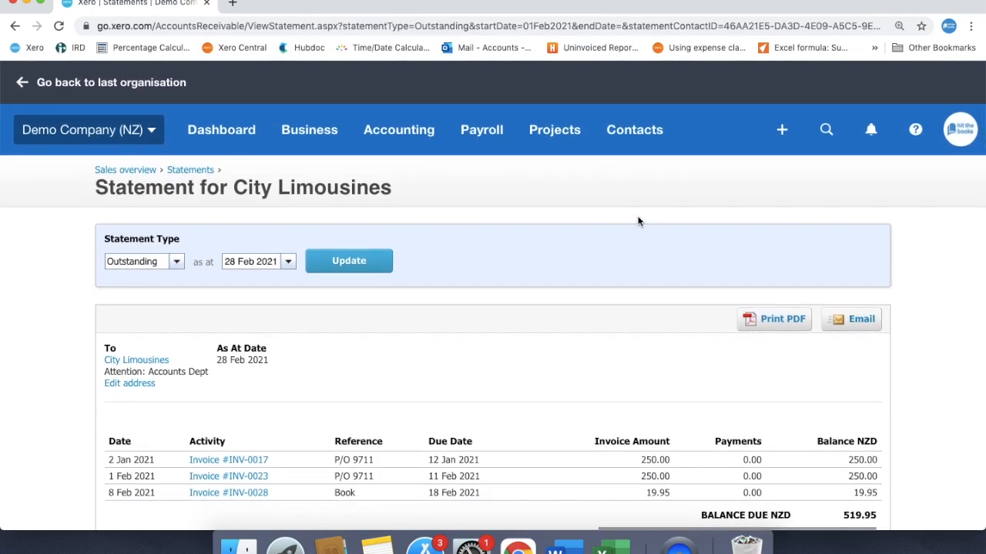
pyautogui.click(189, 170)
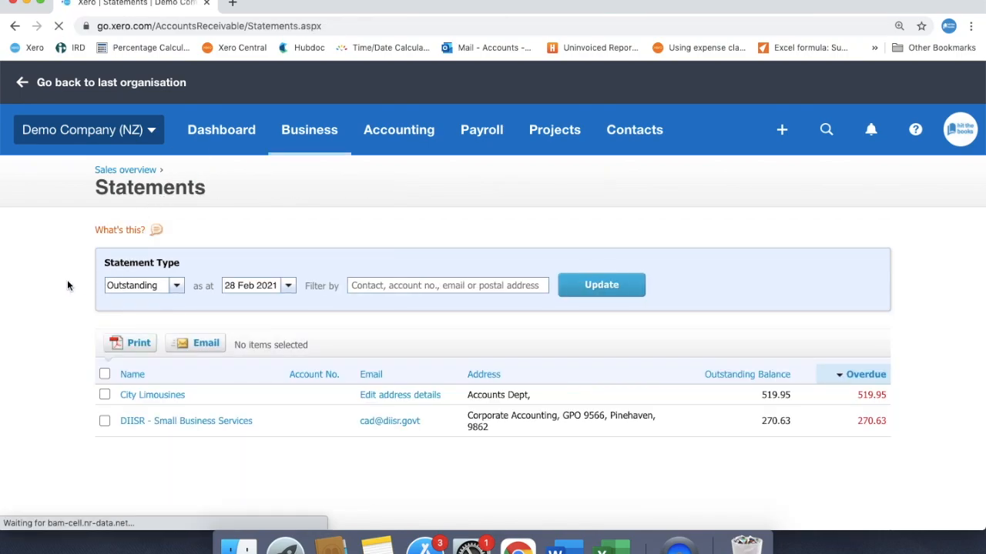
# Step: Set the statement type to Activity for the period 1 Feb 2021 to 28 Feb 2021 and update the list
pyautogui.click(175, 283)
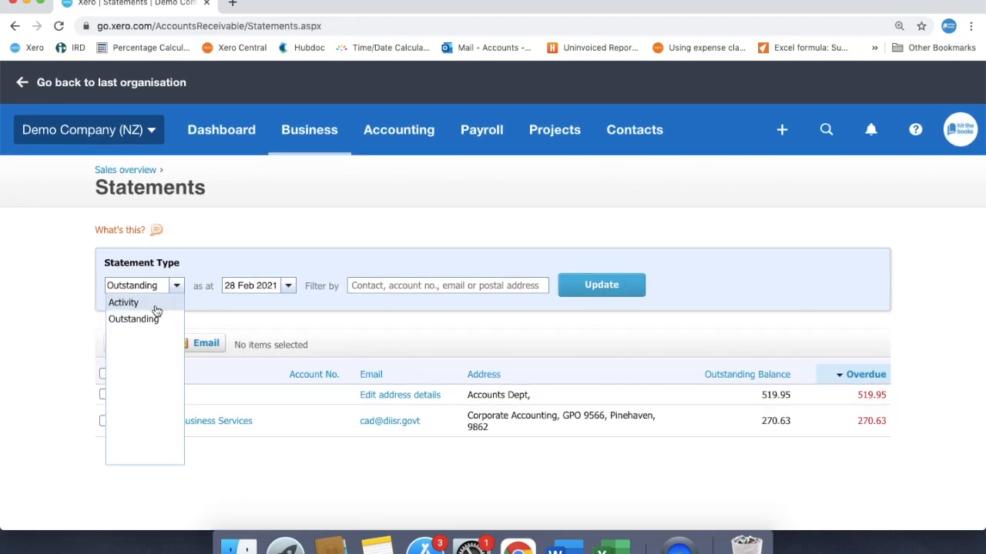
pyautogui.click(154, 308)
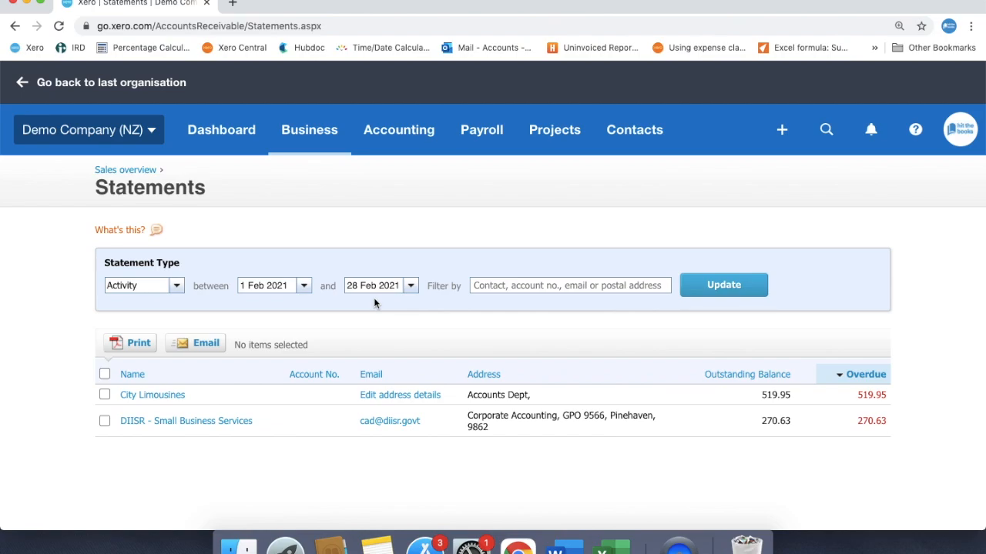
pyautogui.click(305, 286)
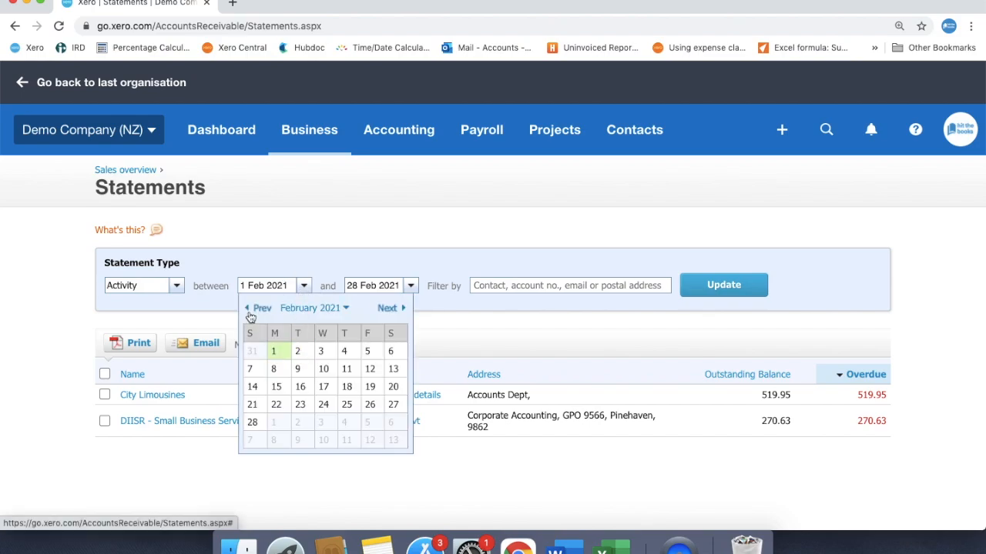
pyautogui.click(411, 287)
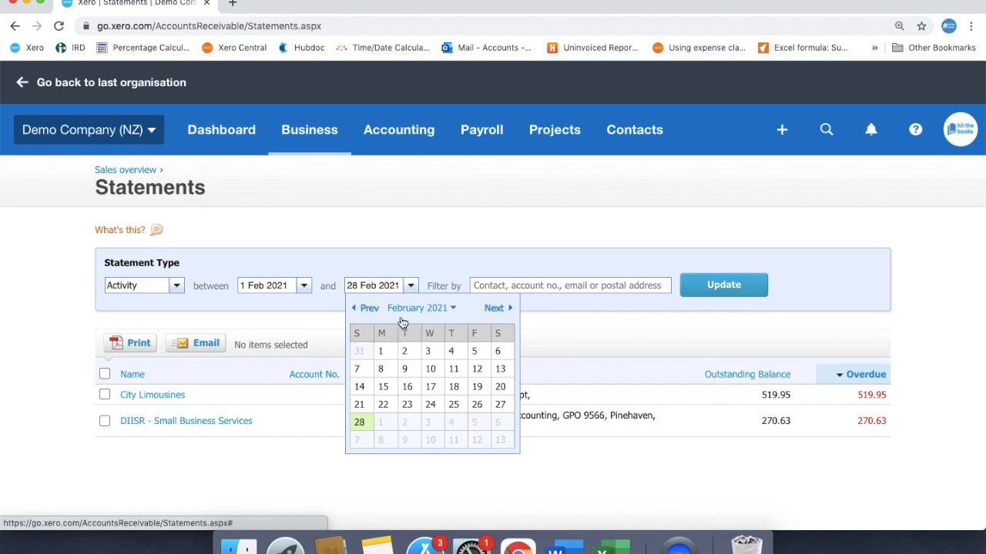
pyautogui.click(593, 319)
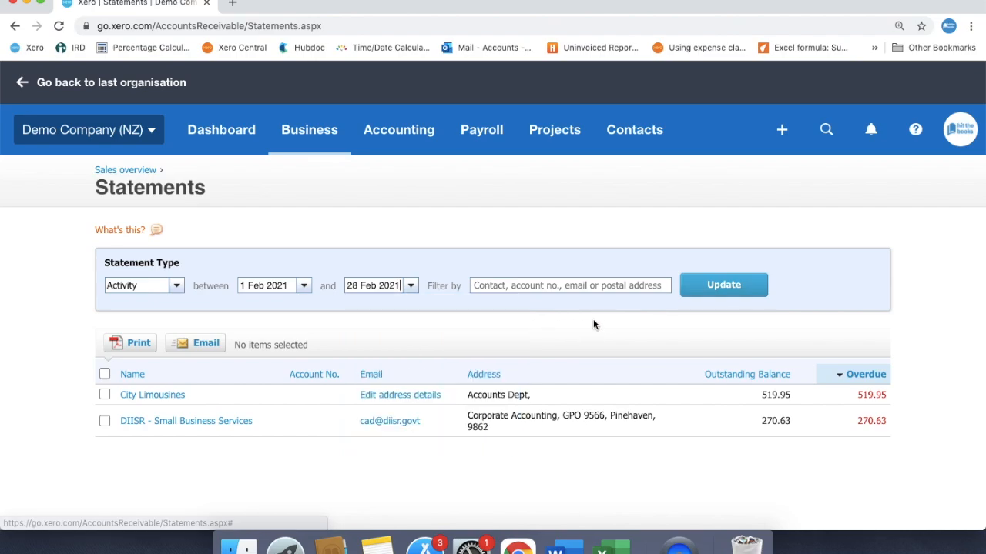
pyautogui.click(701, 287)
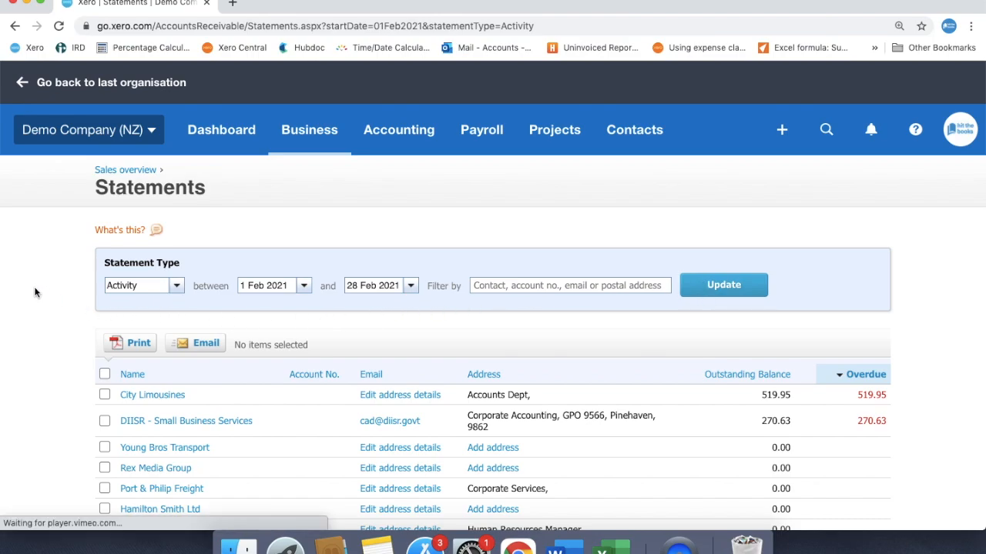
# Step: Select only the statements of City Limousines and DIISR - Small Business Services, the customers with an overdue balance
pyautogui.scroll(-3, 32, 286)
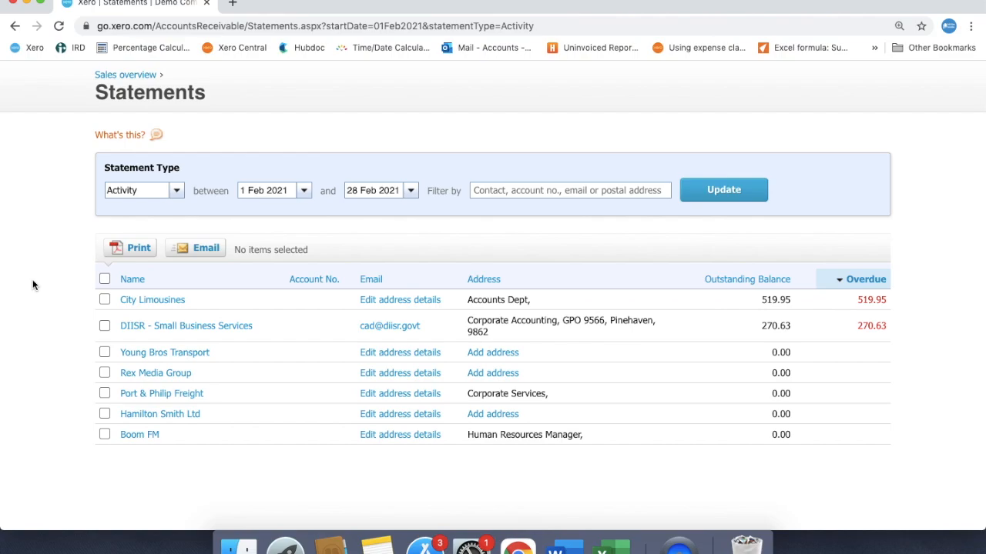
pyautogui.click(105, 279)
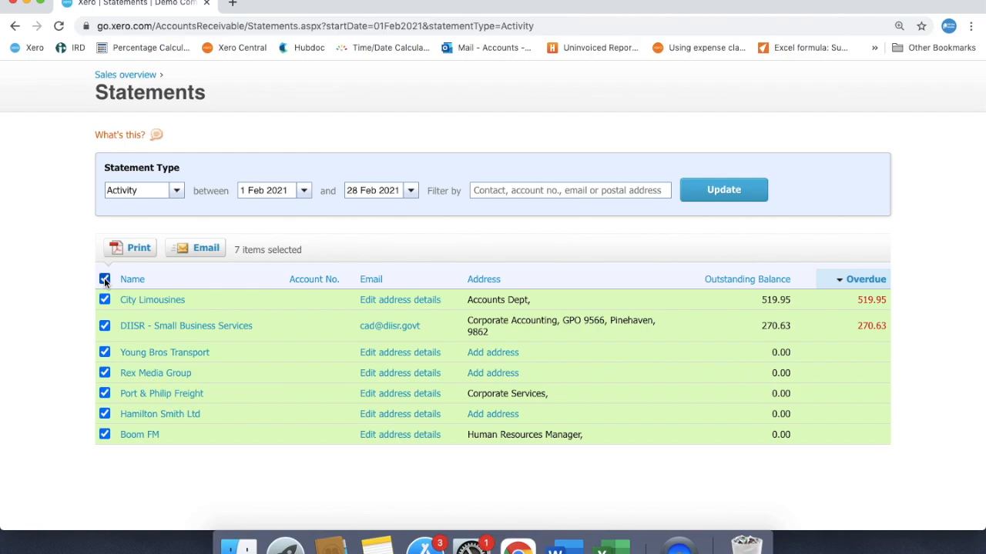
pyautogui.click(105, 352)
pyautogui.click(104, 372)
pyautogui.click(105, 393)
pyautogui.click(105, 414)
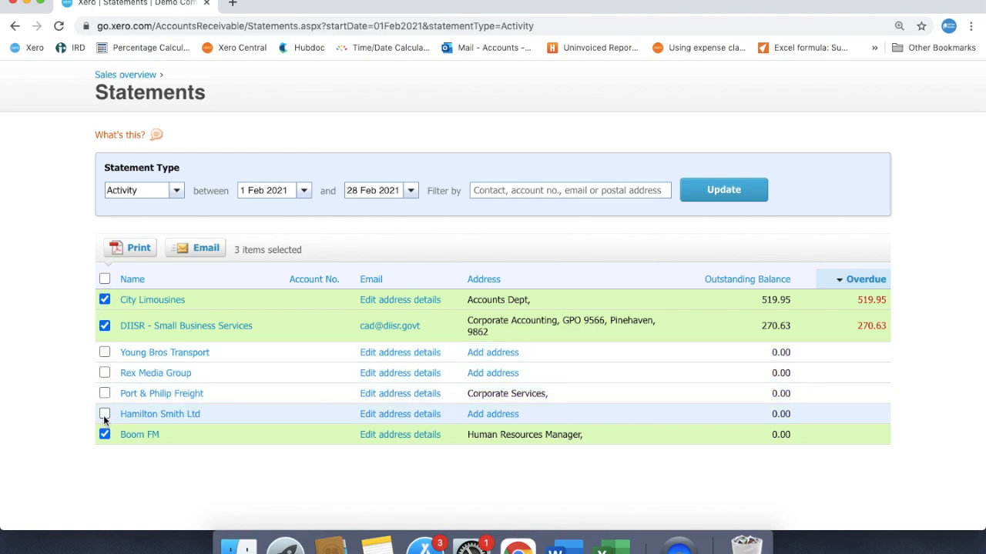
# Step: Email the selected statements, filling in the recipient email address for both customers and keeping the default message
pyautogui.click(206, 248)
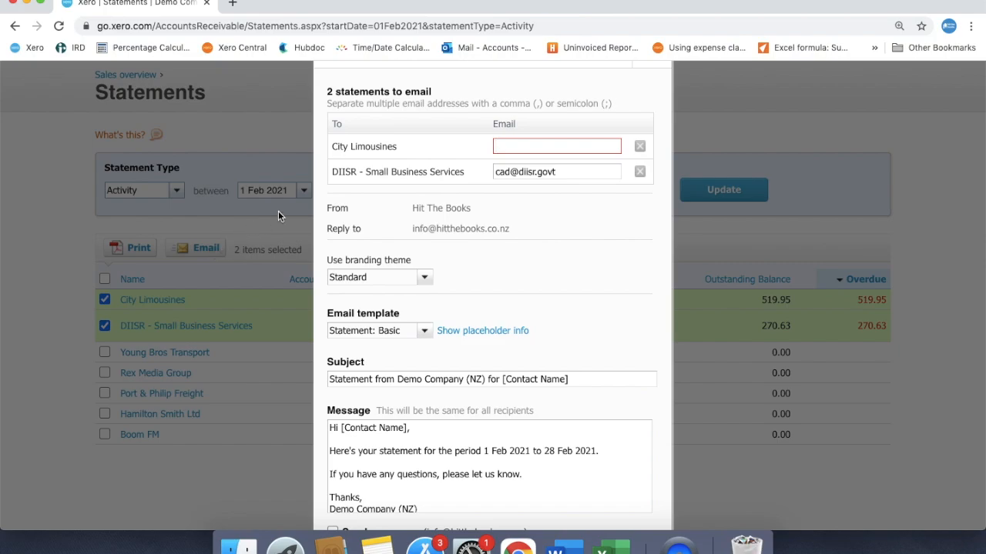
pyautogui.click(510, 142)
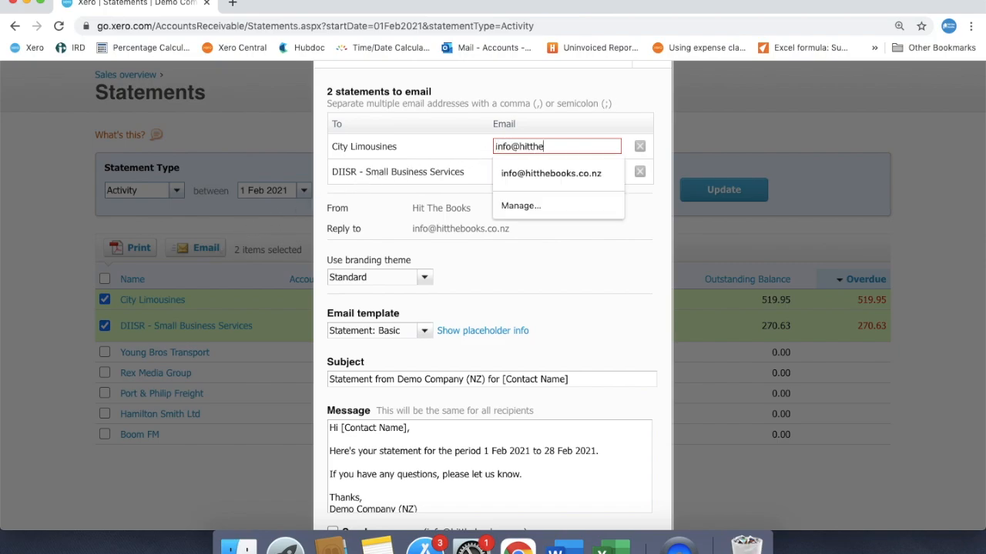
pyautogui.click(523, 172)
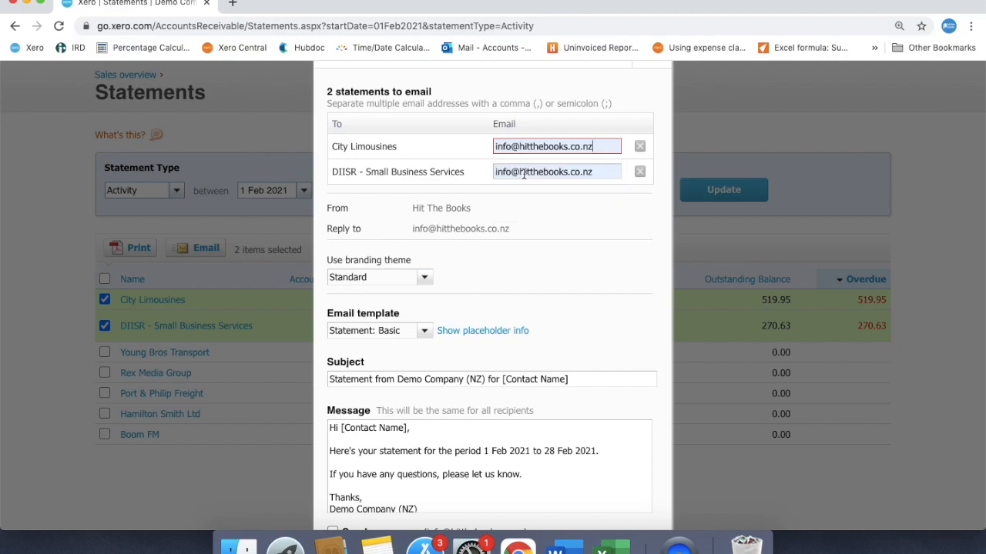
pyautogui.scroll(-2, 518, 228)
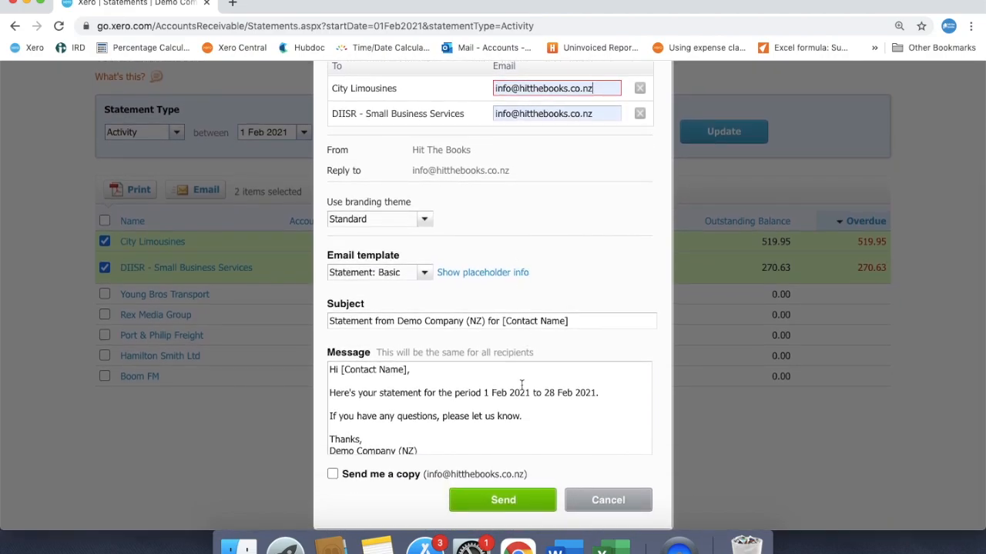
pyautogui.click(525, 416)
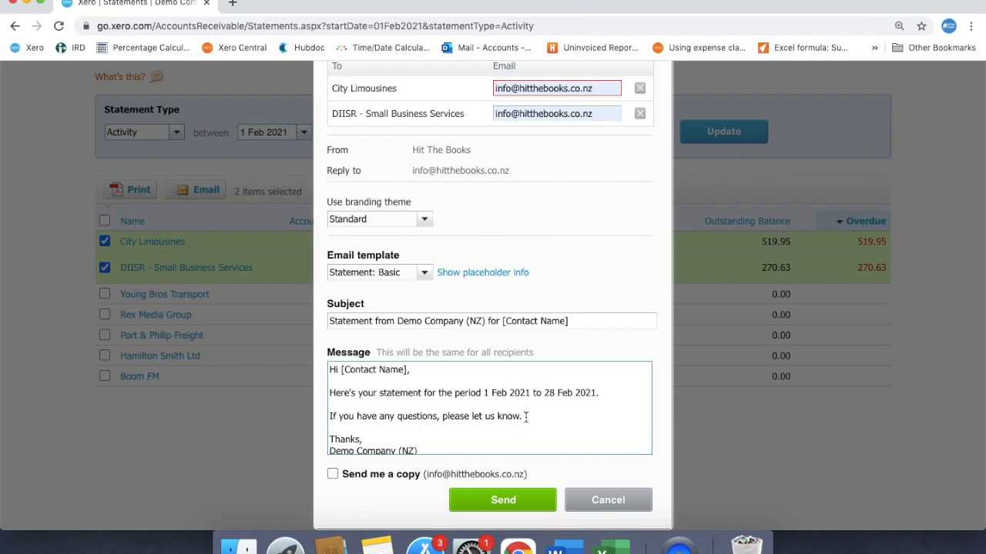
pyautogui.click(507, 499)
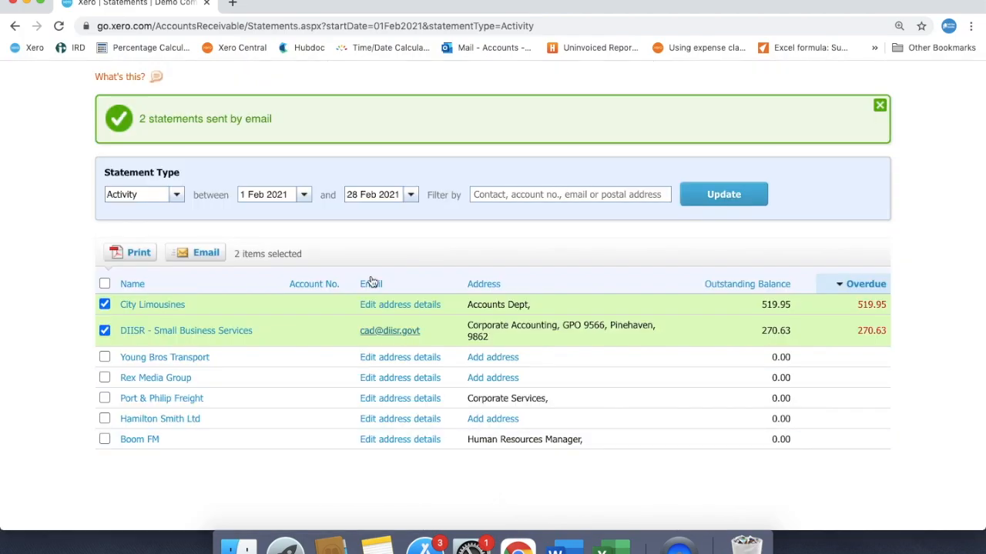
# Step: Switch to Gmail in a new browser tab and read the received statement email for City Limousines
pyautogui.click(232, 4)
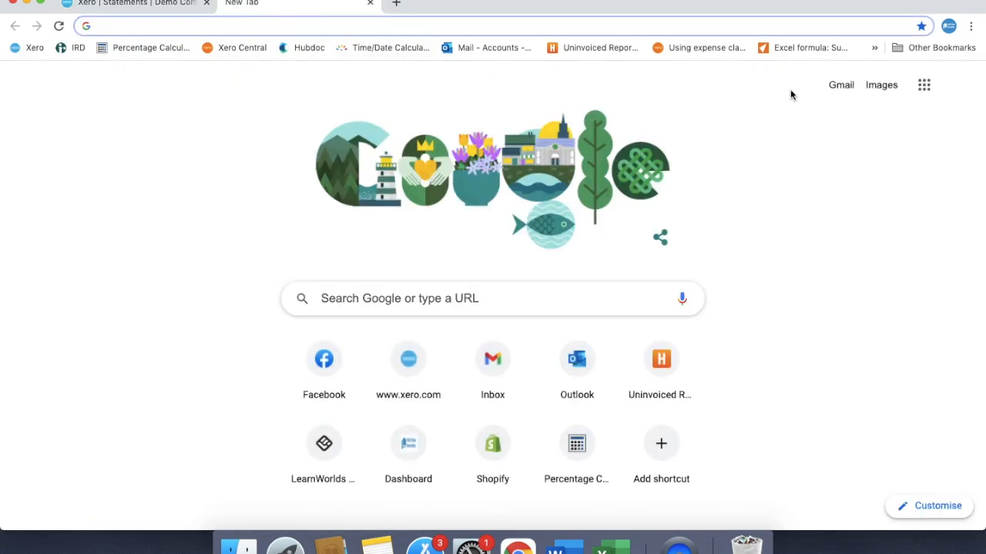
pyautogui.click(840, 91)
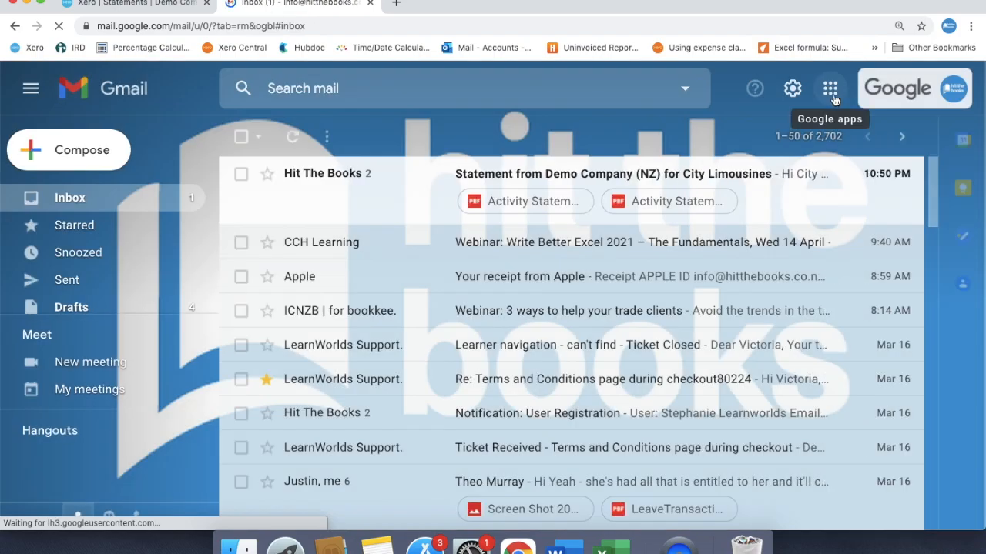
pyautogui.click(400, 210)
pyautogui.scroll(-4, 413, 271)
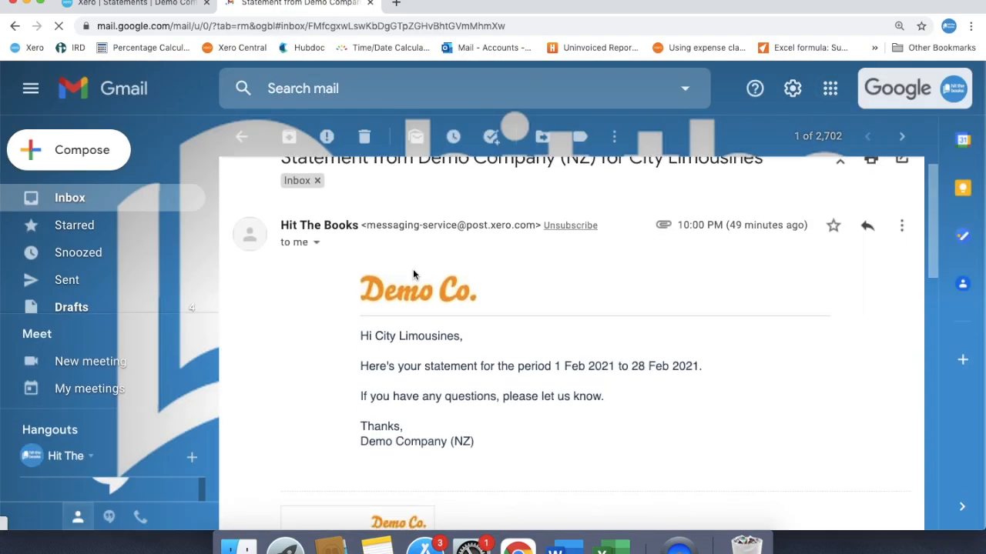
pyautogui.scroll(-1, 413, 269)
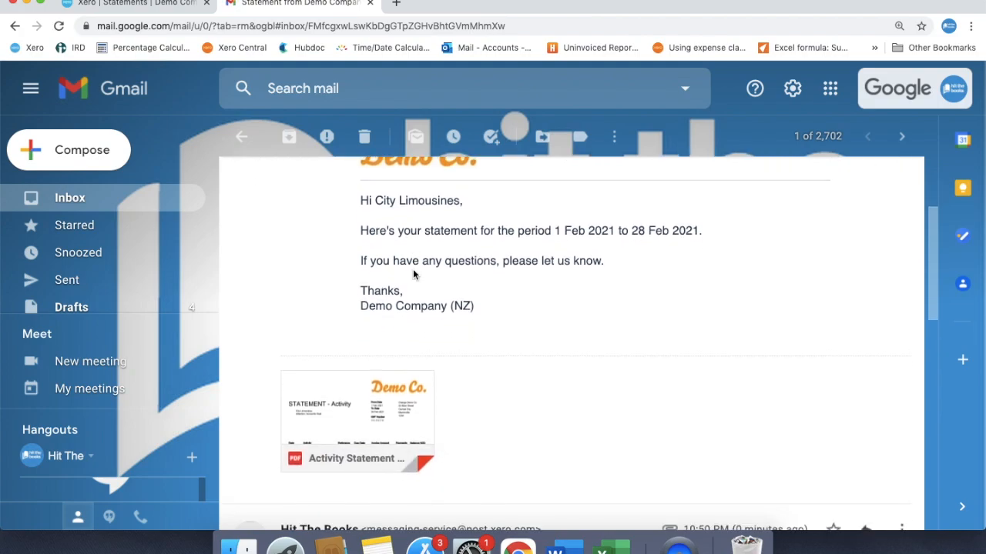
pyautogui.scroll(-3, 412, 271)
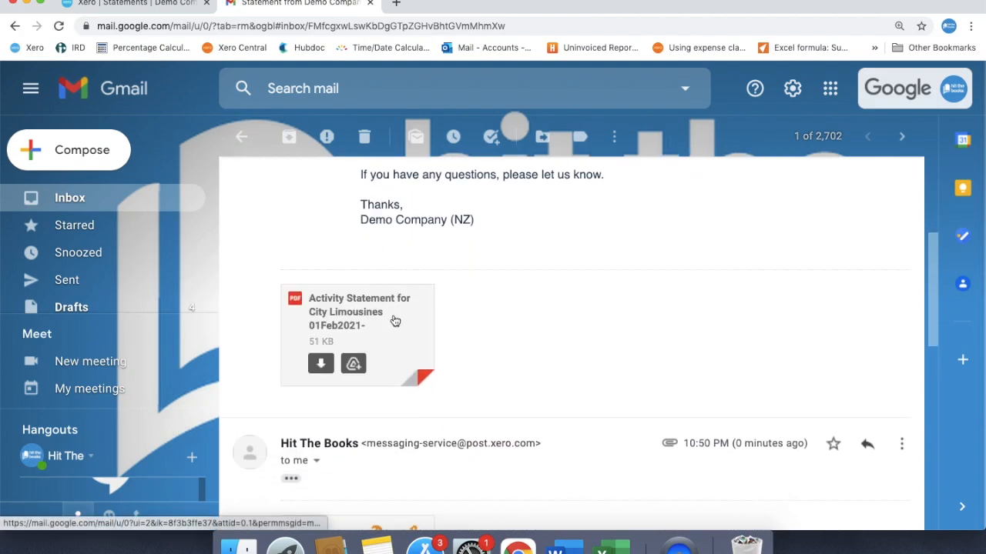
# Step: Examine the attached activity statement PDF for City Limousines, including its payment advice, and switch back to the statements page in Xero
pyautogui.click(394, 319)
pyautogui.scroll(-2, 394, 319)
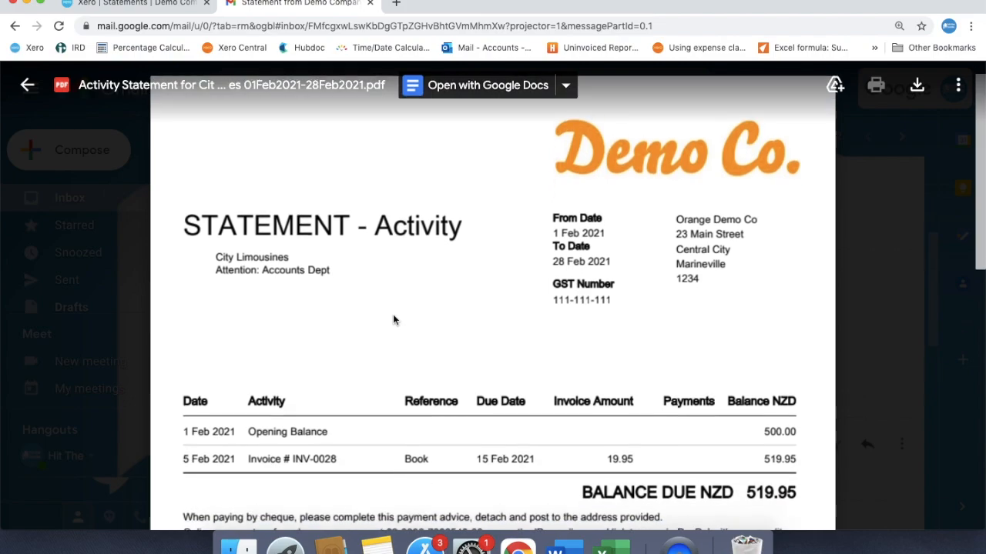
pyautogui.scroll(-6, 393, 319)
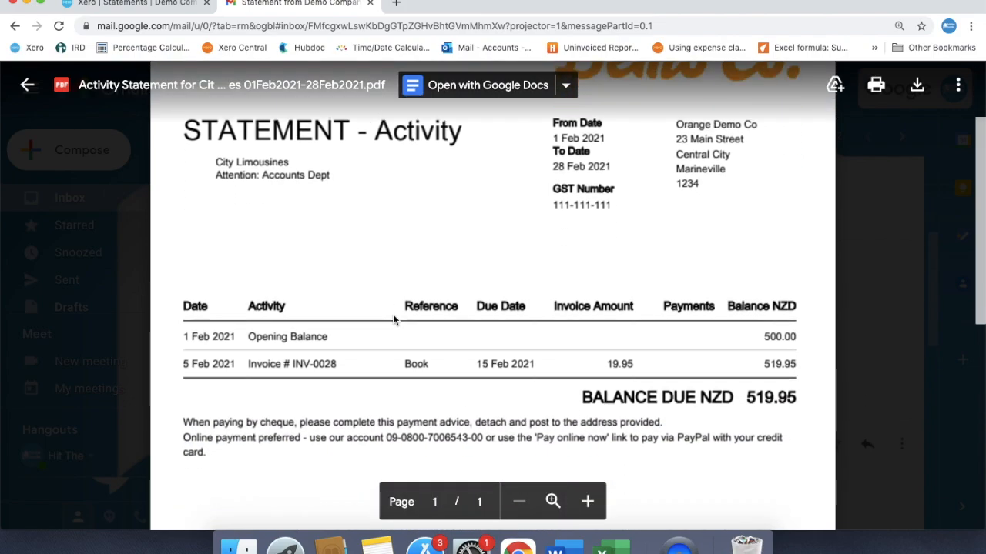
pyautogui.scroll(-3, 393, 316)
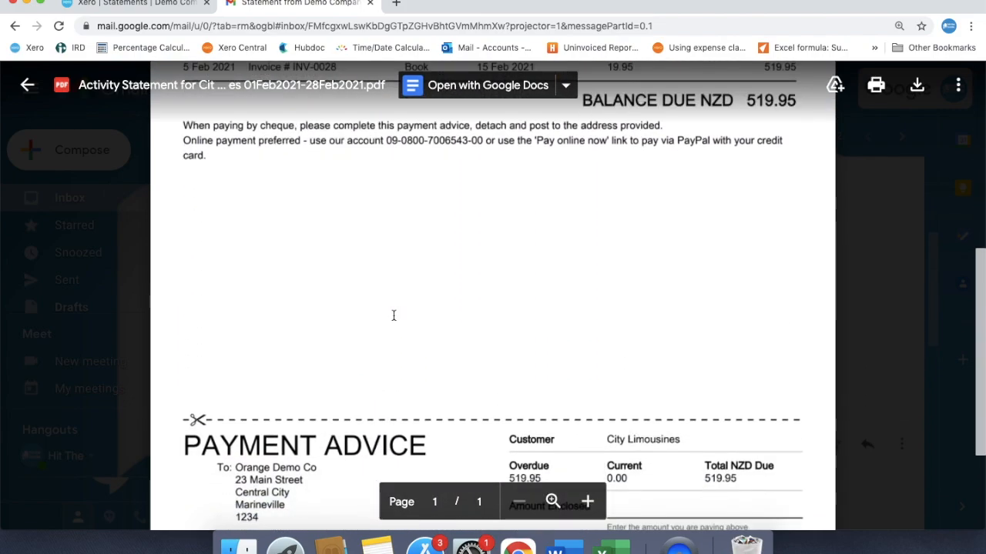
pyautogui.scroll(8, 394, 315)
pyautogui.scroll(4, 394, 316)
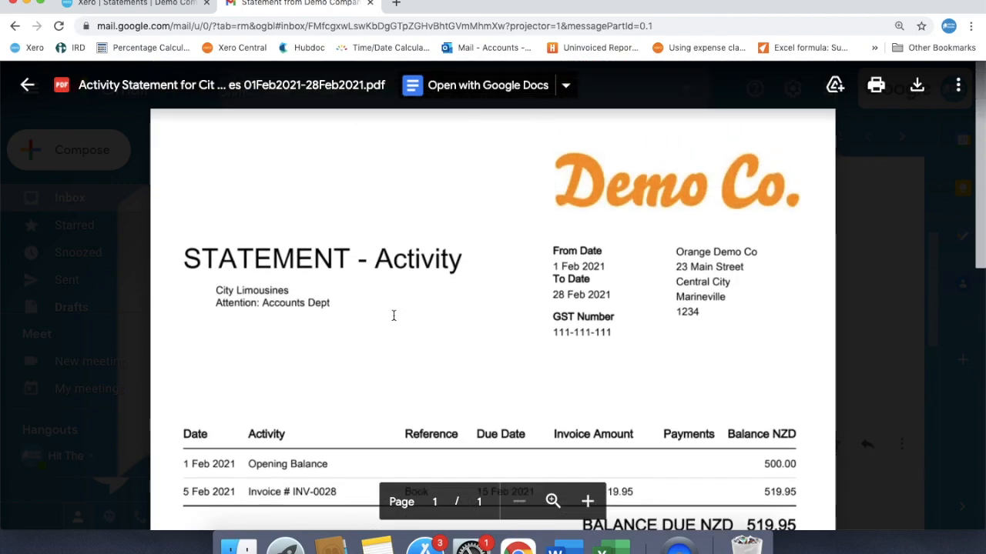
pyautogui.click(27, 85)
pyautogui.click(134, 4)
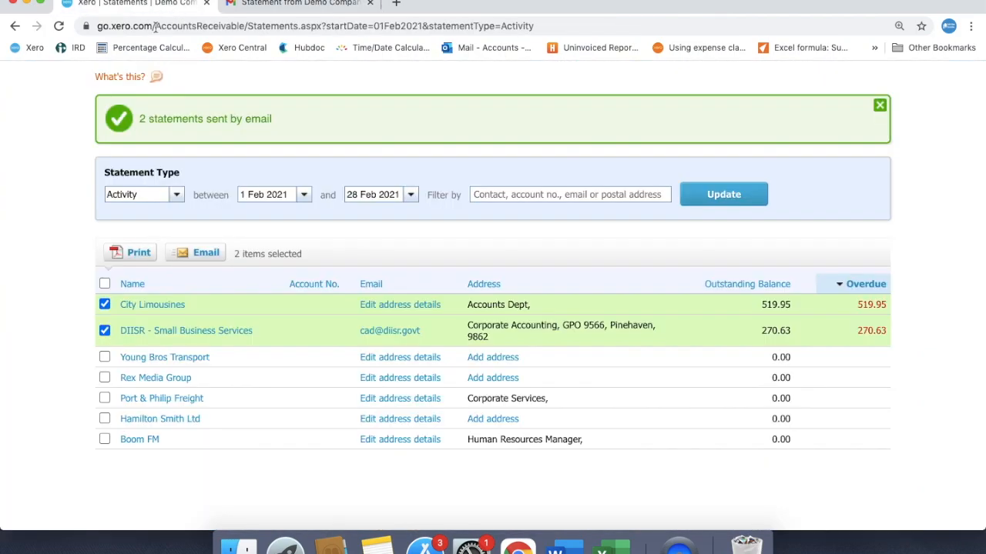
pyautogui.scroll(4, 35, 167)
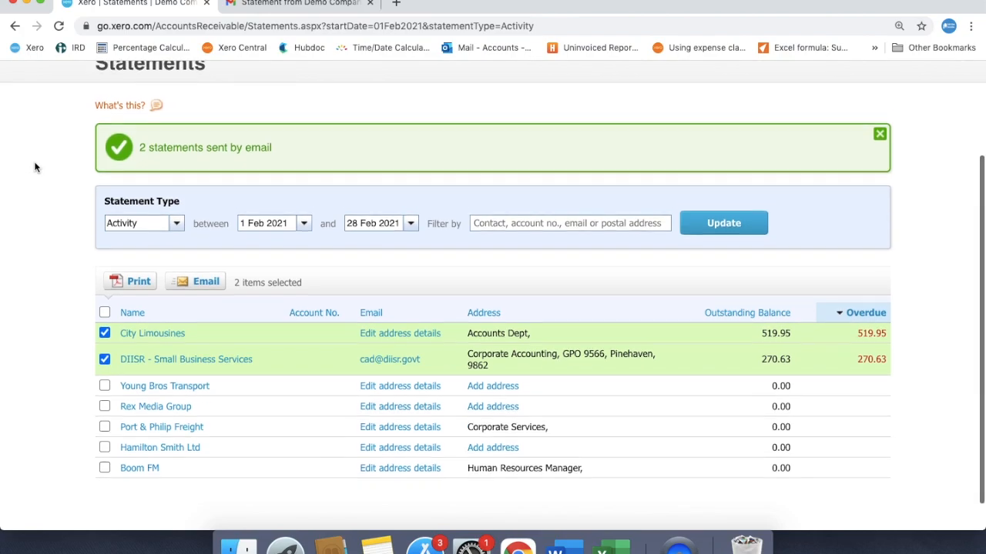